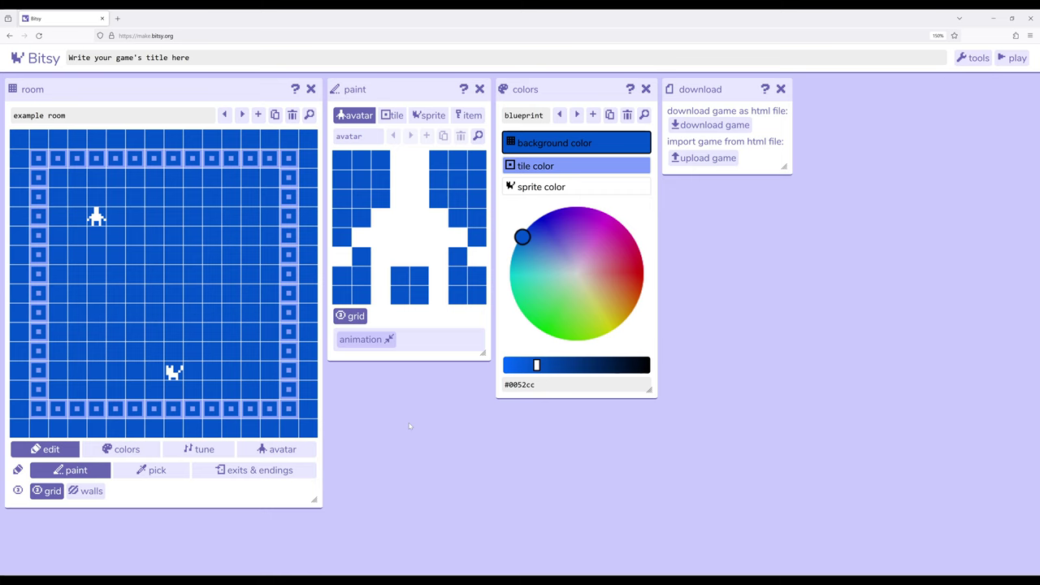
Browse the tile, sprite, tea item and avatar drawings, then reopen the cat sprite
{"action": "left_click", "coordinate": [393, 117]}
{"action": "left_click", "coordinate": [433, 115]}
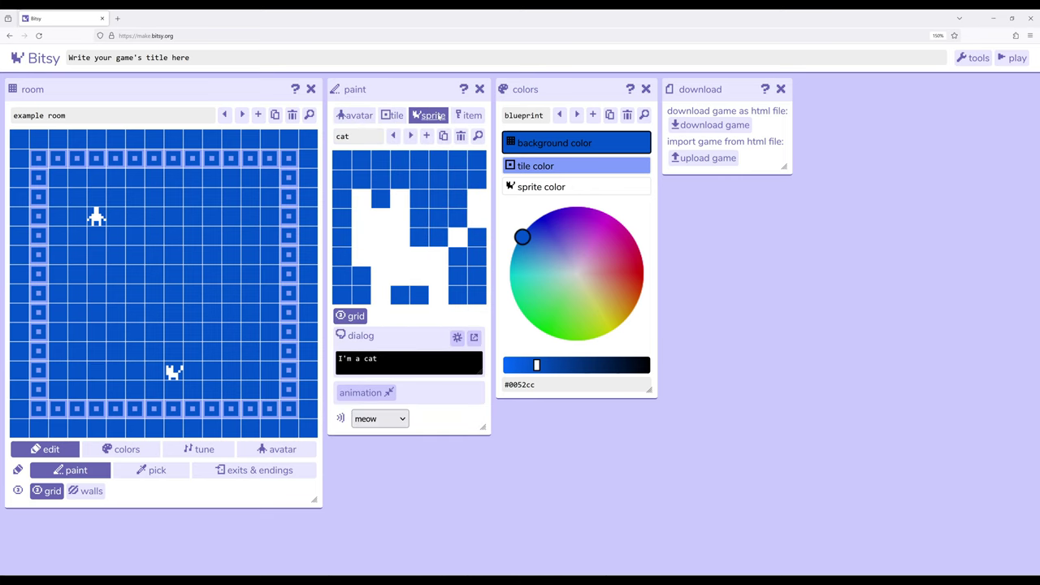
{"action": "left_click", "coordinate": [472, 116]}
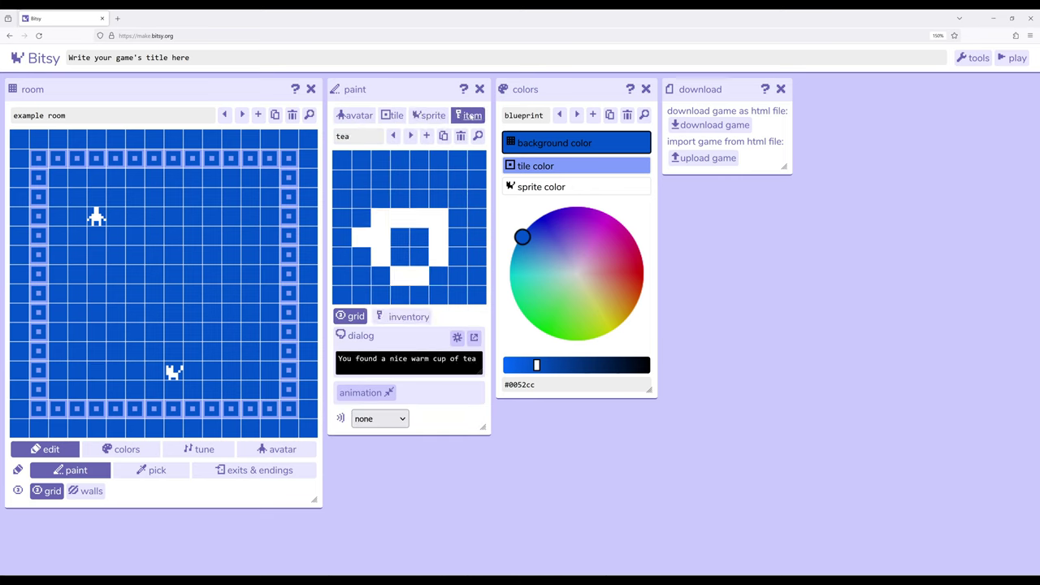
{"action": "left_click", "coordinate": [354, 115]}
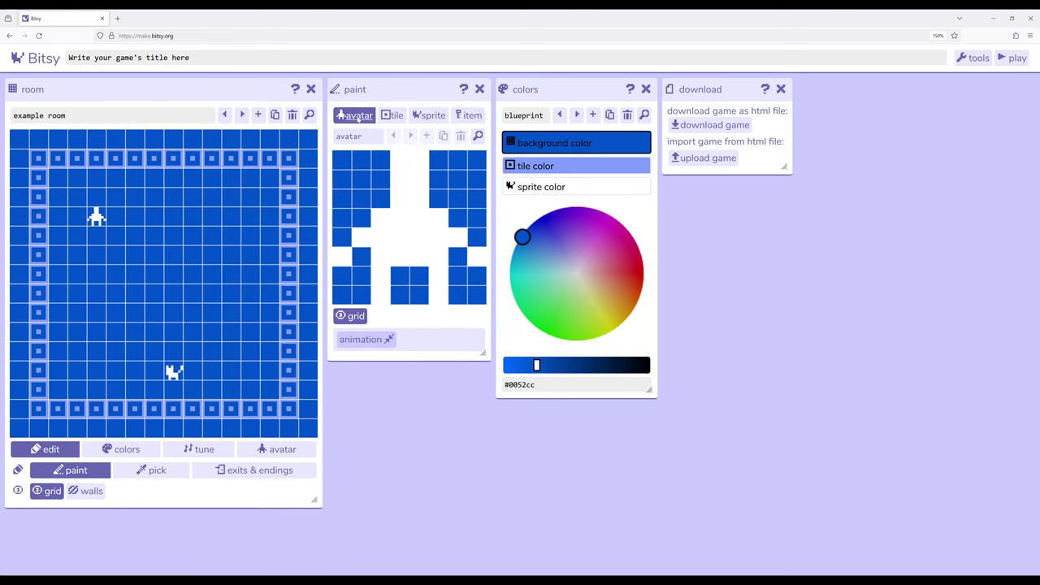
{"action": "scroll", "coordinate": [148, 91], "scroll_direction": "down", "scroll_amount": 1}
{"action": "scroll", "coordinate": [148, 91], "scroll_direction": "up", "scroll_amount": 1}
{"action": "left_click", "coordinate": [430, 115]}
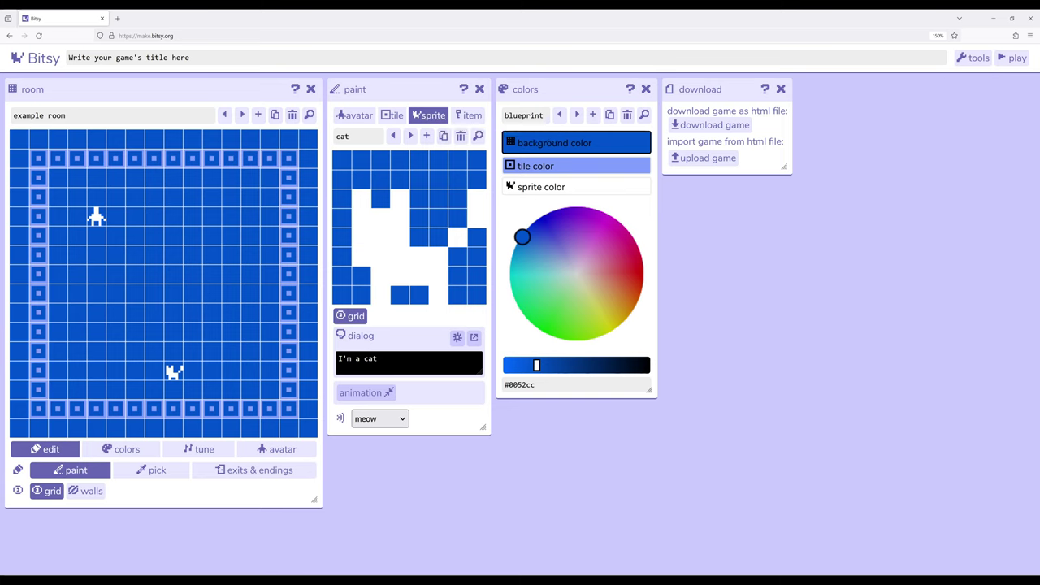
{"action": "left_click", "coordinate": [1015, 60]}
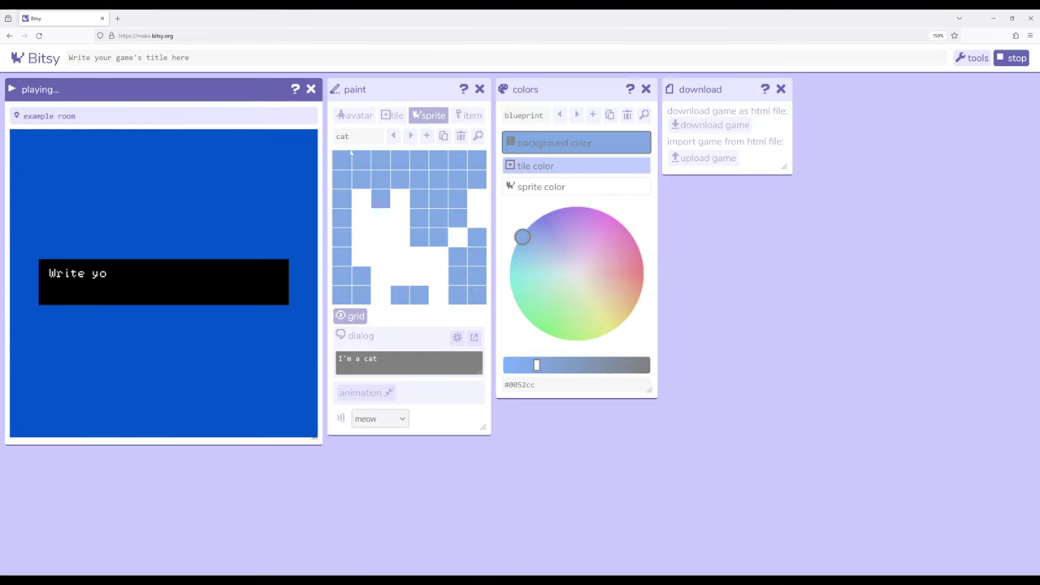
{"action": "left_click", "coordinate": [225, 300]}
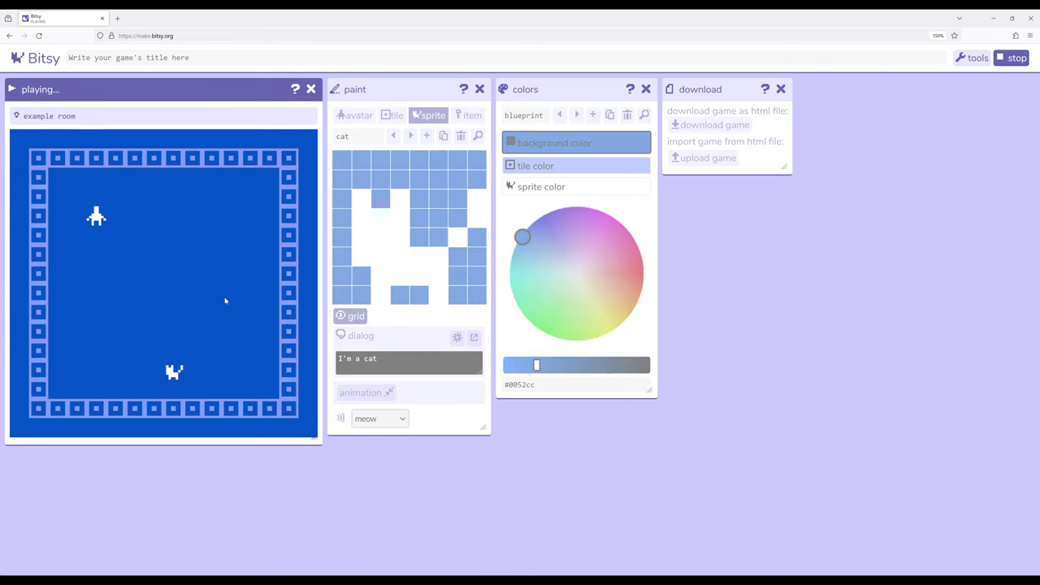
{"action": "key", "text": "Right"}
{"action": "key", "text": "Right"}
{"action": "key", "text": "Right"}
{"action": "key", "text": "Down"}
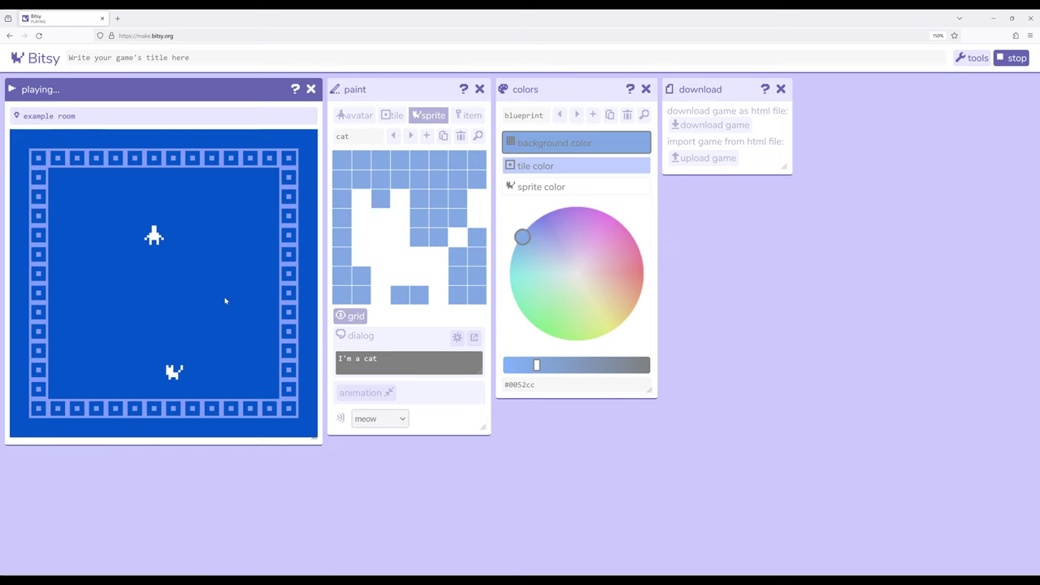
{"action": "key", "text": "Down"}
{"action": "key", "text": "Down"}
{"action": "key", "text": "Down"}
{"action": "key", "text": "Down"}
{"action": "key", "text": "Down"}
{"action": "key", "text": "Down"}
{"action": "key", "text": "Down"}
{"action": "key", "text": "Left"}
{"action": "key", "text": "Right"}
{"action": "key", "text": "Right"}
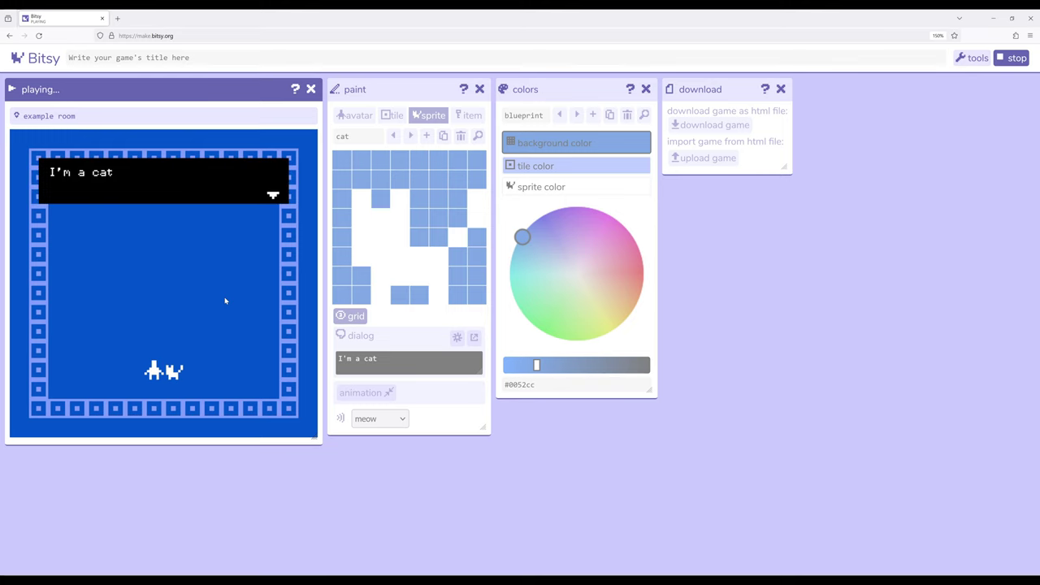
{"action": "key", "text": "Right"}
{"action": "key", "text": "Up"}
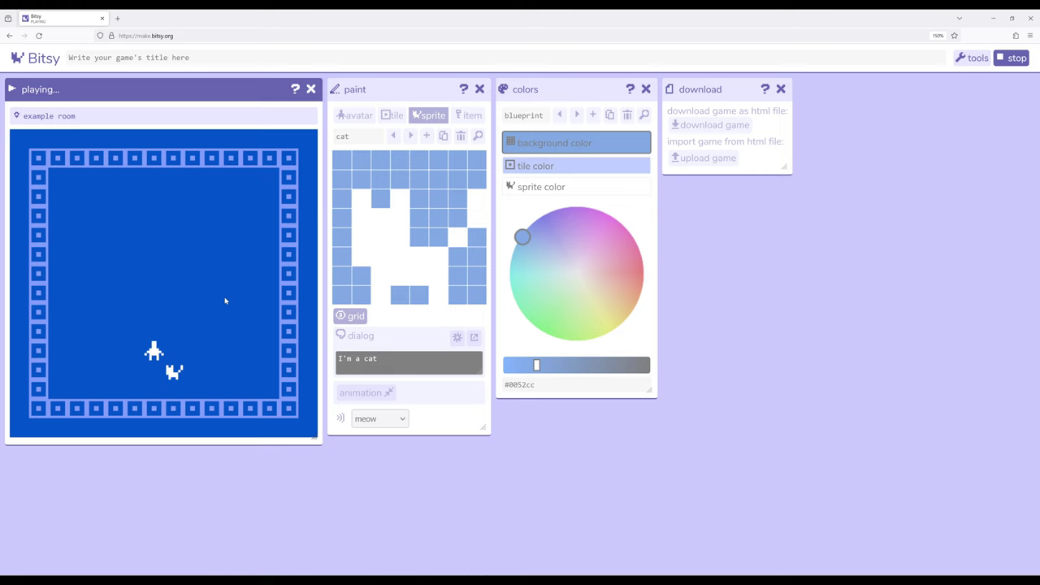
{"action": "key", "text": "Right"}
{"action": "key", "text": "Down"}
{"action": "key", "text": "Up"}
{"action": "key", "text": "Up"}
{"action": "left_click", "coordinate": [1011, 57]}
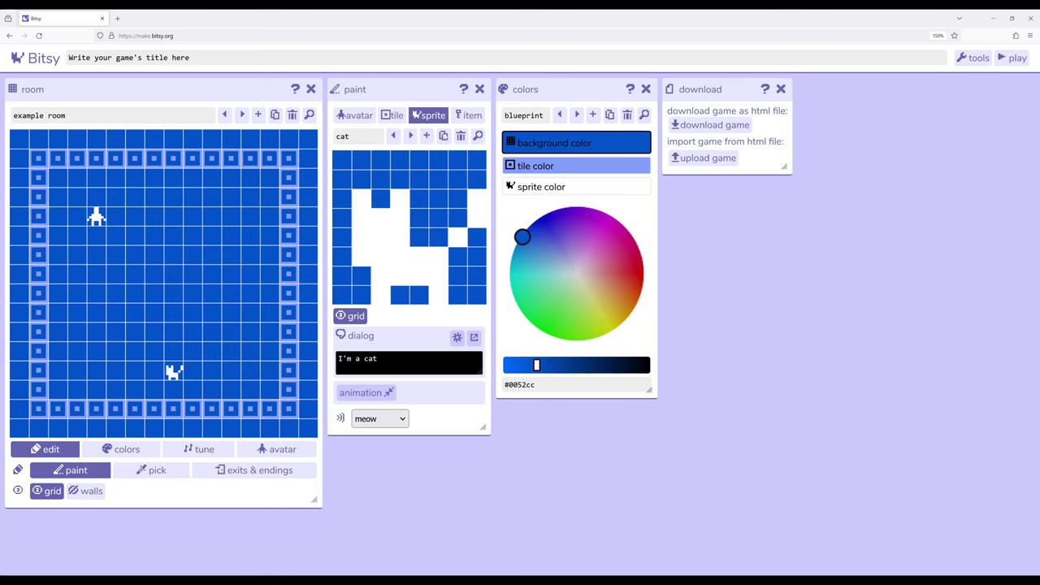
Duplicate the cat sprite and rename the copy cat2
{"action": "left_click", "coordinate": [444, 135]}
{"action": "left_click", "coordinate": [357, 136]}
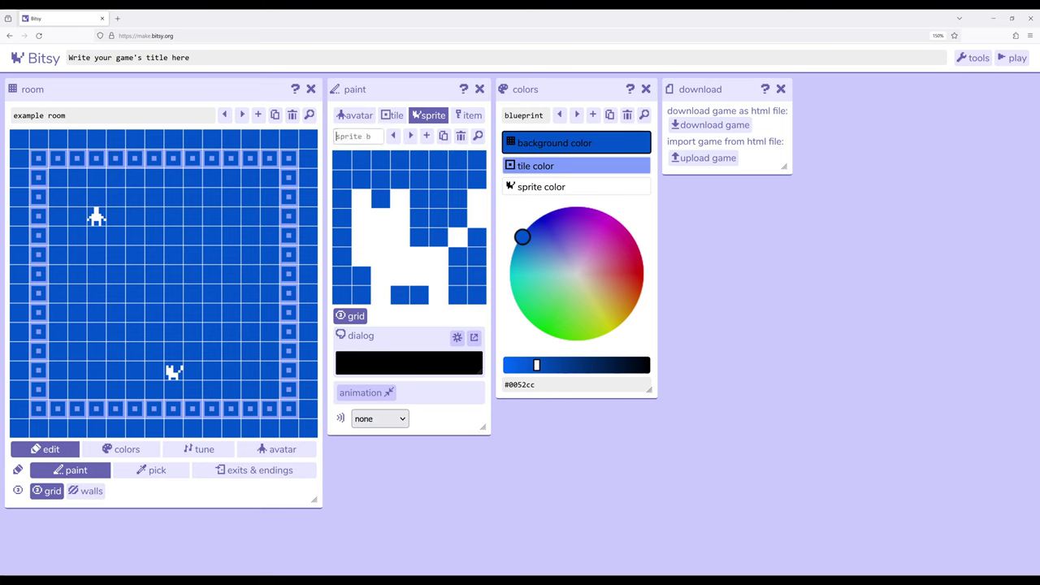
{"action": "type", "text": "cat2"}
Give cat2 the dialog "I'm different!" and place it in the room
{"action": "left_click", "coordinate": [408, 363]}
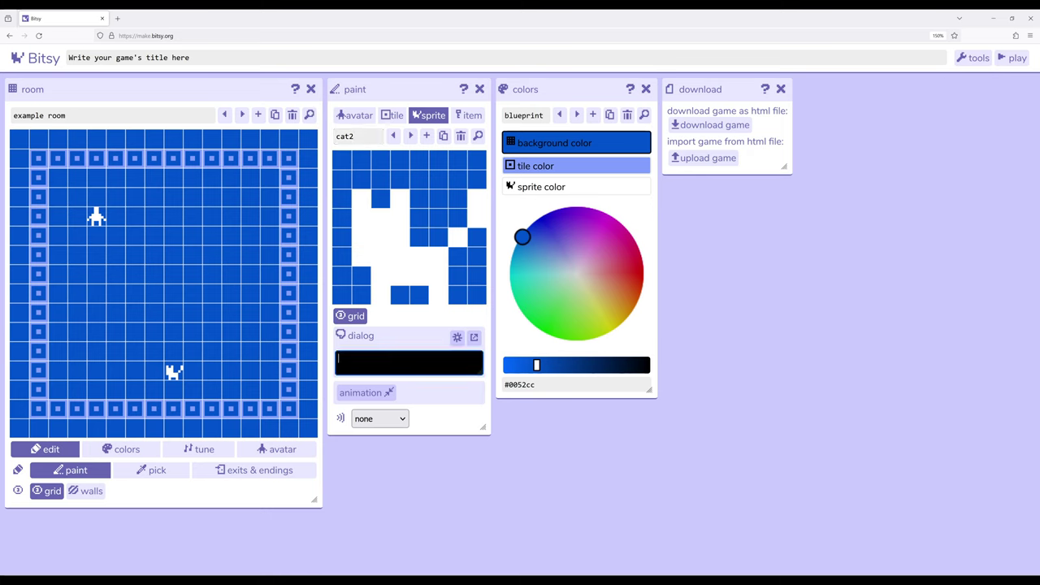
{"action": "type", "text": "I'm different!"}
{"action": "left_click", "coordinate": [251, 277]}
{"action": "left_click", "coordinate": [1013, 58]}
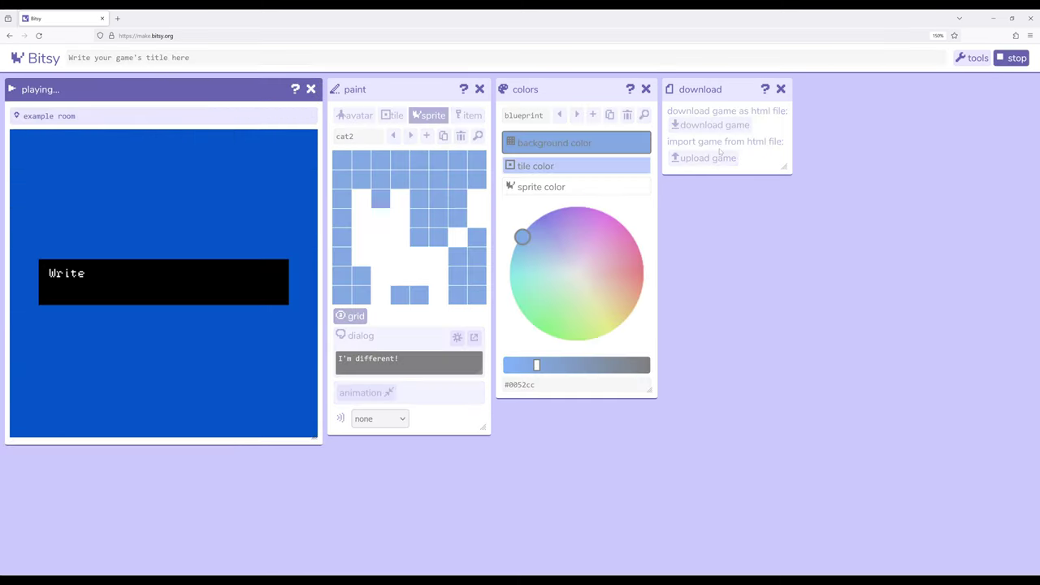
{"action": "key", "text": "Right"}
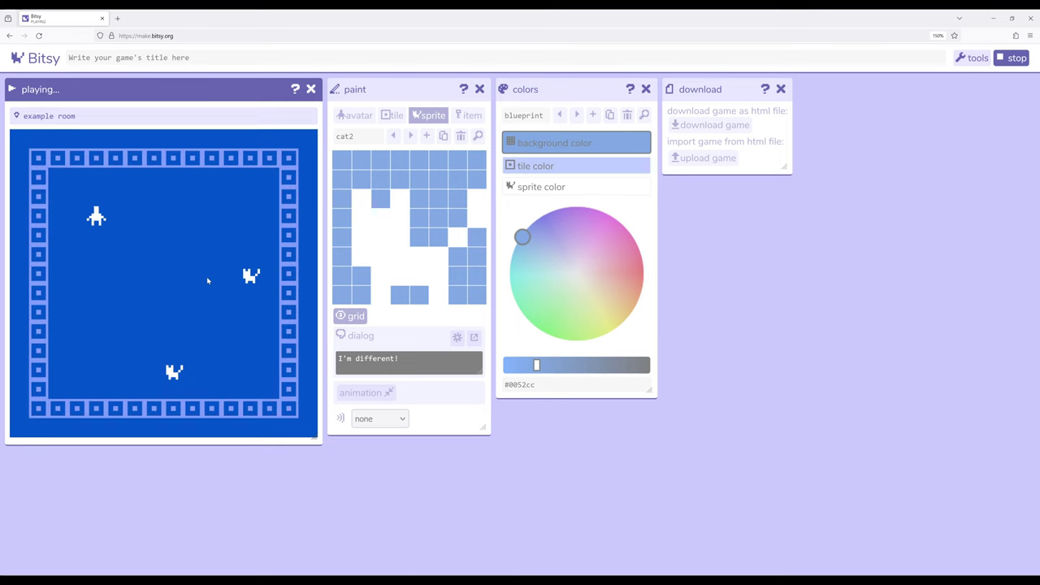
{"action": "key", "text": "Right"}
{"action": "key", "text": "Right"}
{"action": "key", "text": "Right"}
{"action": "key", "text": "Right"}
{"action": "key", "text": "Right"}
{"action": "key", "text": "Right"}
{"action": "key", "text": "Right"}
{"action": "key", "text": "Down"}
{"action": "key", "text": "Down"}
{"action": "key", "text": "Down"}
{"action": "key", "text": "Left"}
{"action": "key", "text": "Right"}
{"action": "key", "text": "Right"}
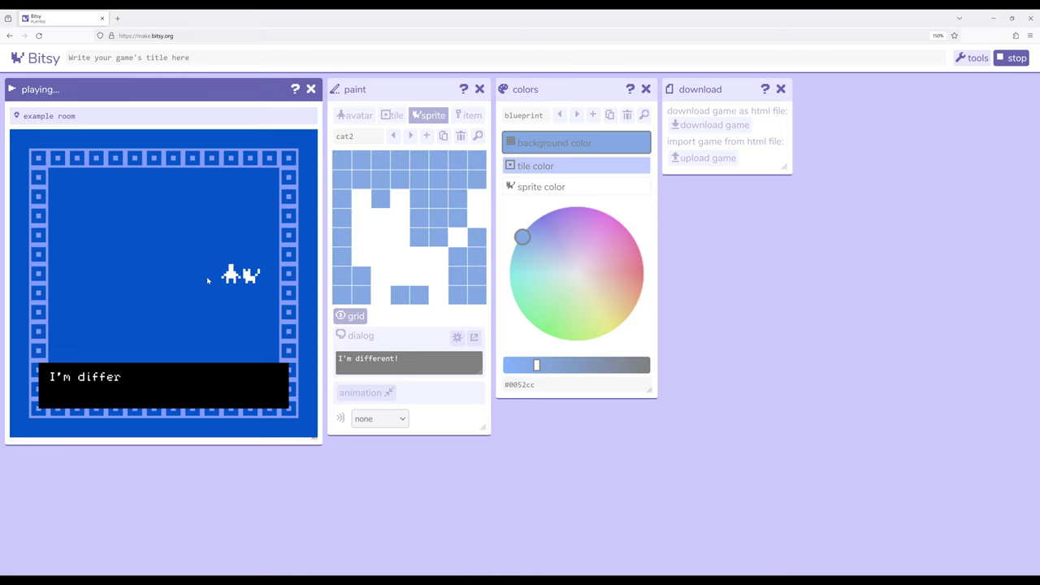
{"action": "key", "text": "Down"}
{"action": "key", "text": "Down"}
{"action": "key", "text": "Down"}
{"action": "key", "text": "Down"}
{"action": "key", "text": "Down"}
{"action": "key", "text": "Down"}
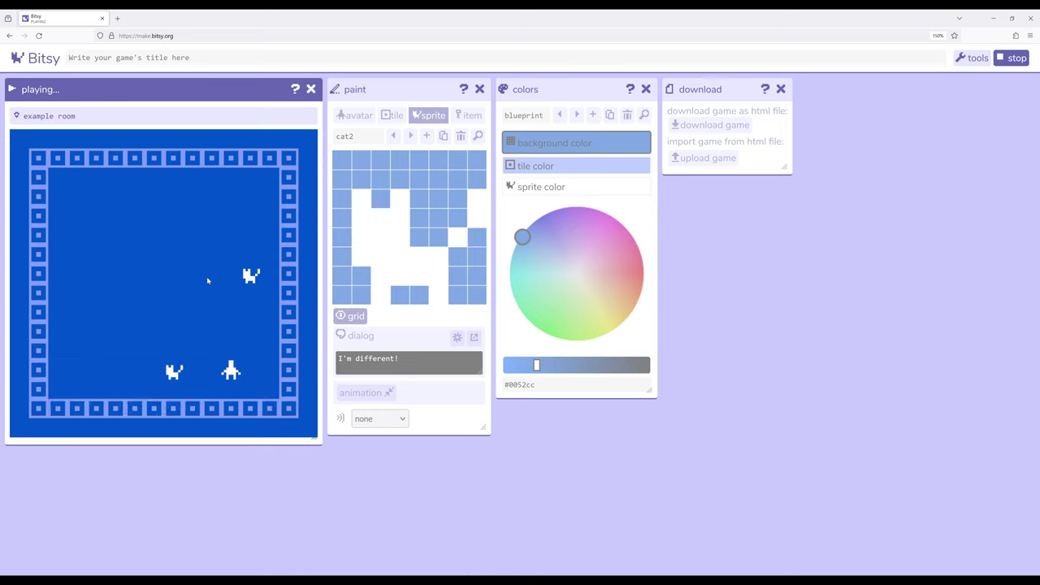
{"action": "key", "text": "Left"}
{"action": "key", "text": "Left"}
{"action": "key", "text": "Left"}
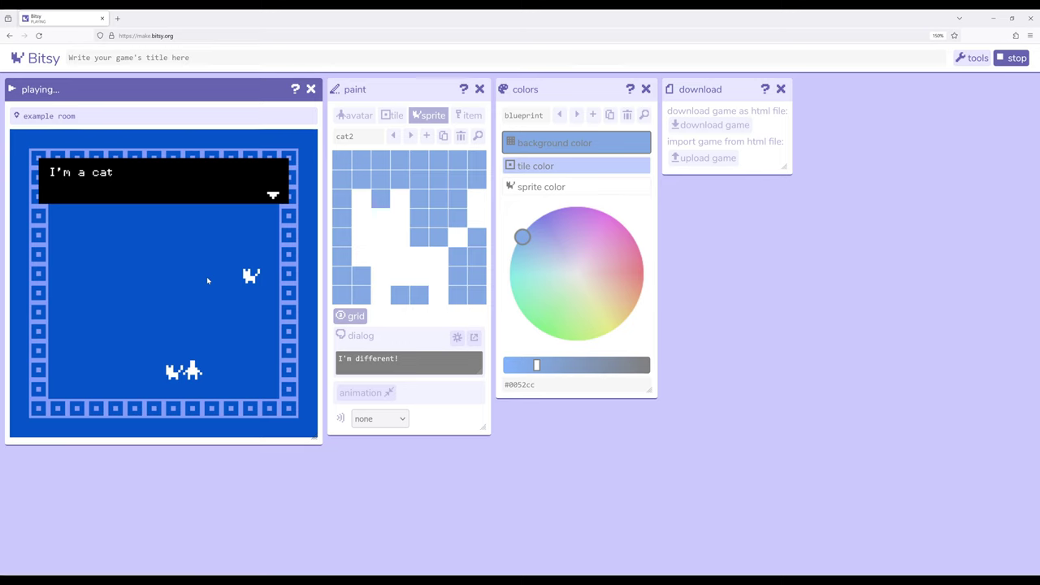
{"action": "key", "text": "Up"}
{"action": "key", "text": "Up"}
{"action": "key", "text": "Up"}
{"action": "key", "text": "Up"}
{"action": "key", "text": "Up"}
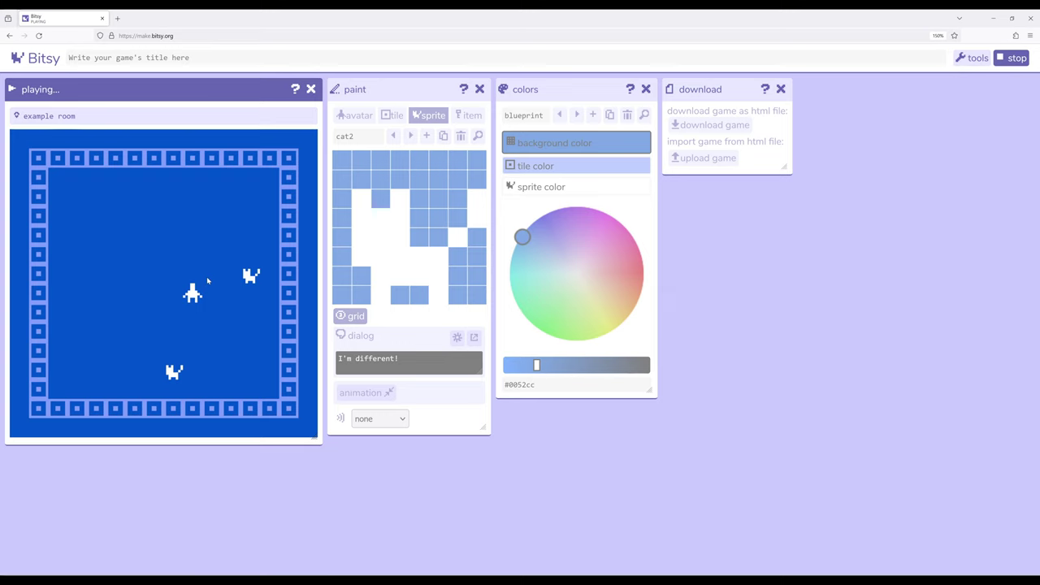
{"action": "key", "text": "Up"}
{"action": "key", "text": "Right"}
{"action": "key", "text": "Right"}
{"action": "key", "text": "Right"}
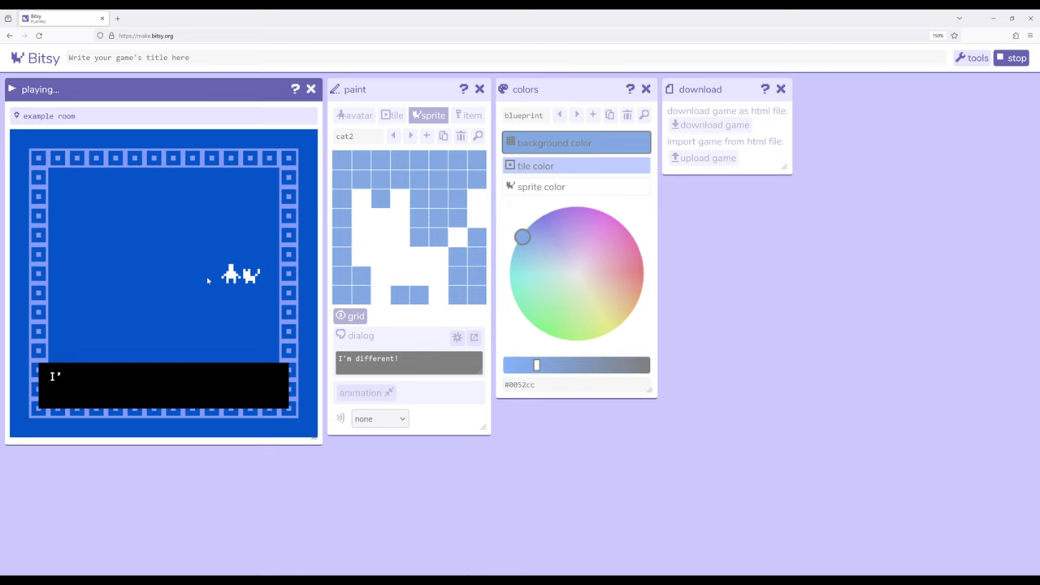
{"action": "key", "text": "Down"}
{"action": "key", "text": "Down"}
{"action": "key", "text": "Down"}
{"action": "key", "text": "Down"}
{"action": "key", "text": "Down"}
{"action": "key", "text": "Down"}
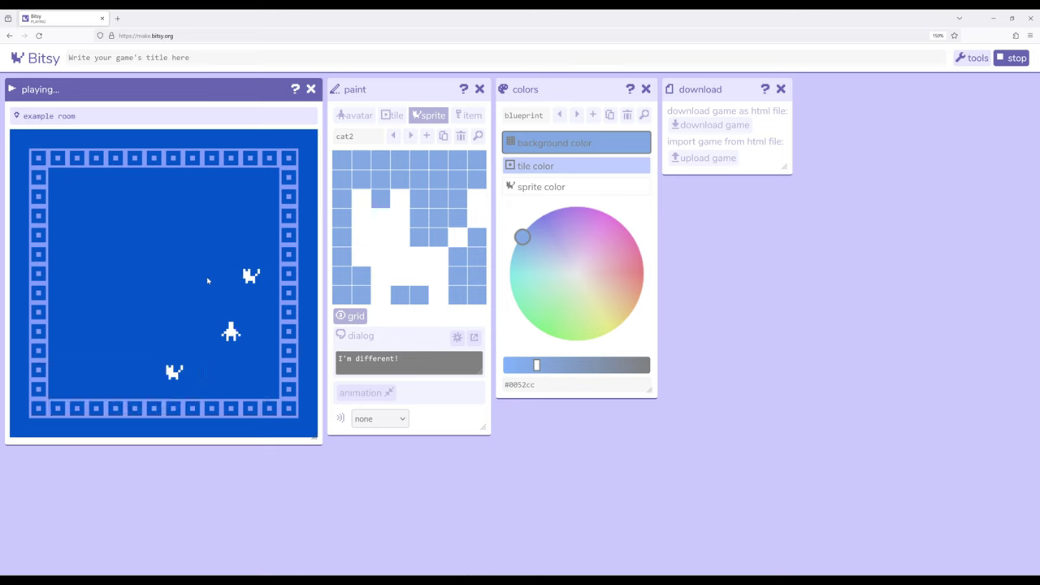
{"action": "key", "text": "Left"}
{"action": "key", "text": "Left"}
{"action": "key", "text": "Left"}
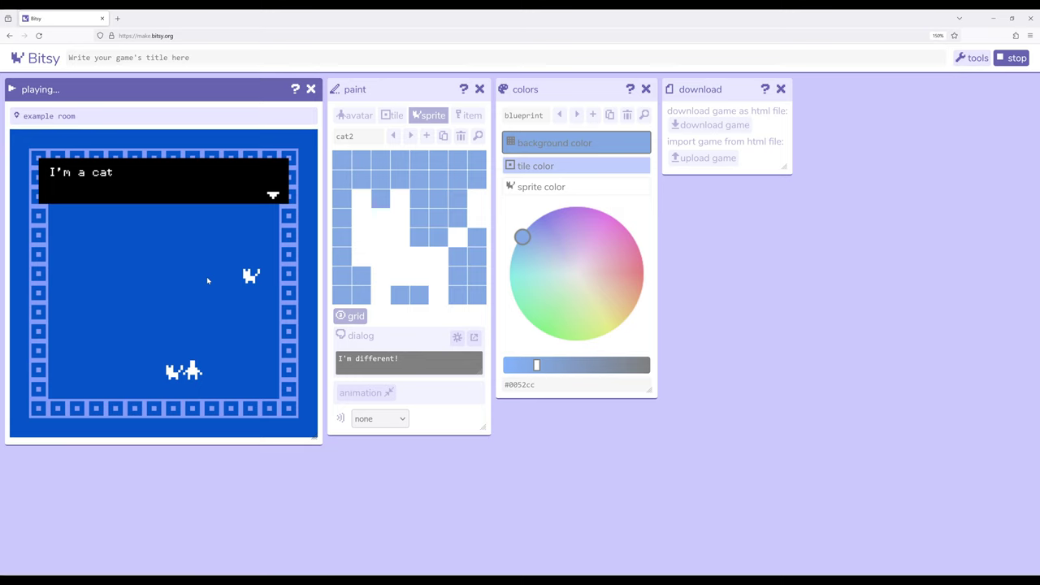
{"action": "key", "text": "space"}
{"action": "key", "text": "Up"}
{"action": "key", "text": "Up"}
{"action": "key", "text": "Up"}
{"action": "key", "text": "Up"}
{"action": "key", "text": "Up"}
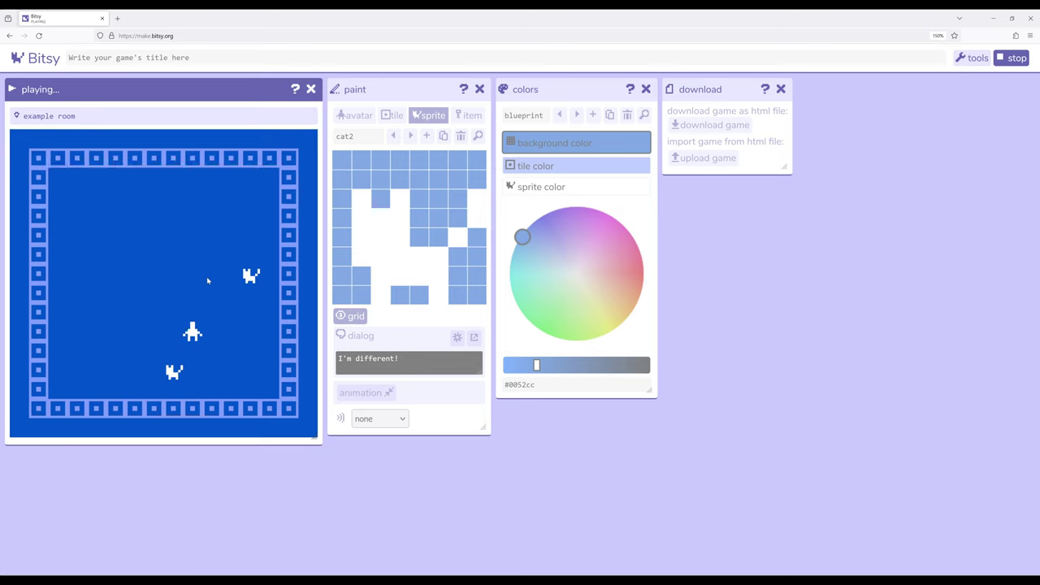
{"action": "key", "text": "Right"}
{"action": "key", "text": "Right"}
{"action": "key", "text": "Right"}
{"action": "key", "text": "space"}
{"action": "key", "text": "Down"}
{"action": "key", "text": "Down"}
{"action": "key", "text": "Down"}
{"action": "key", "text": "Down"}
{"action": "key", "text": "Down"}
{"action": "key", "text": "Left"}
{"action": "key", "text": "Left"}
{"action": "key", "text": "Left"}
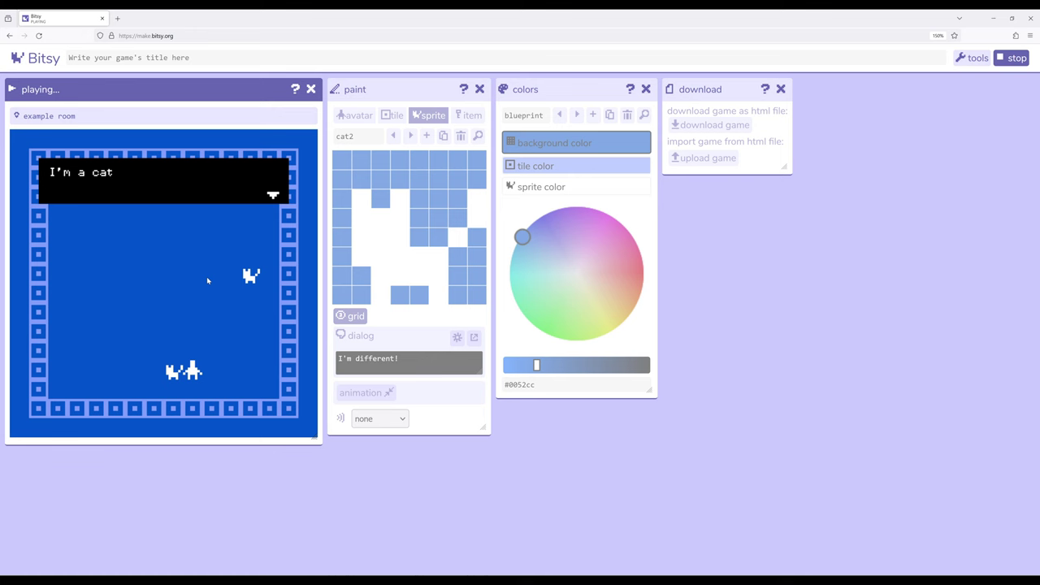
{"action": "key", "text": "space"}
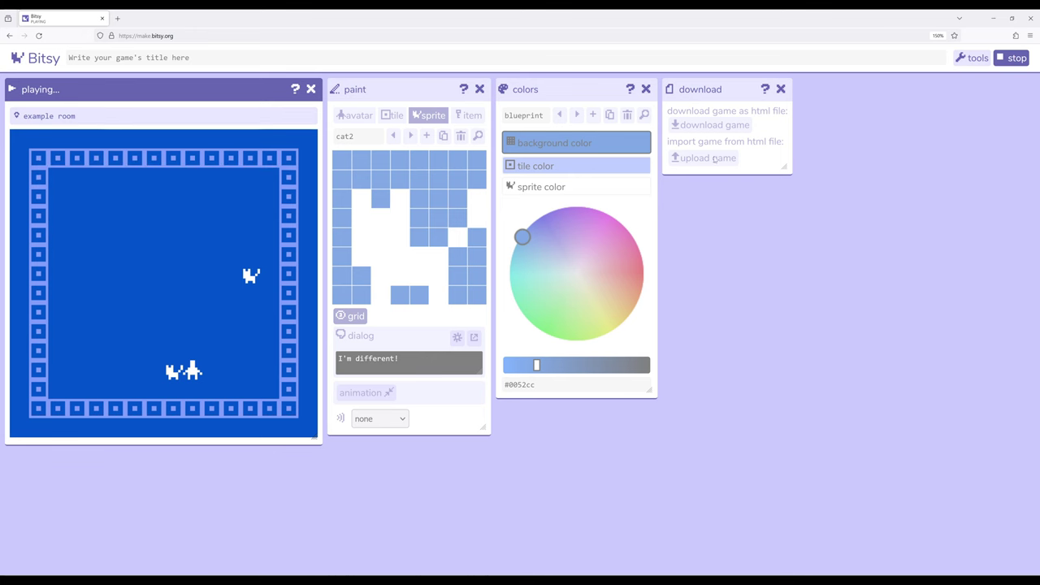
{"action": "left_click", "coordinate": [1011, 58]}
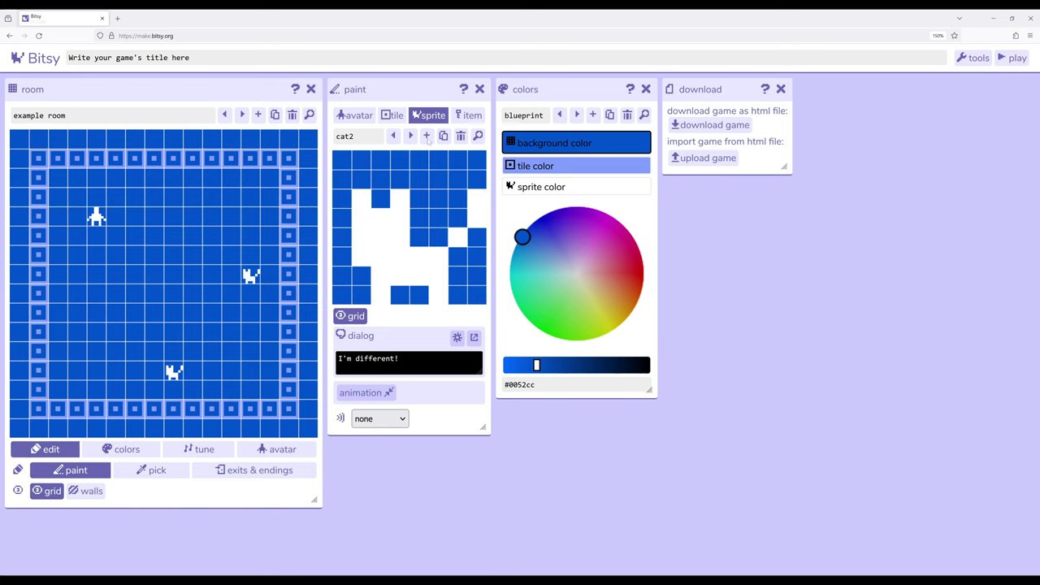
{"action": "left_click", "coordinate": [426, 135]}
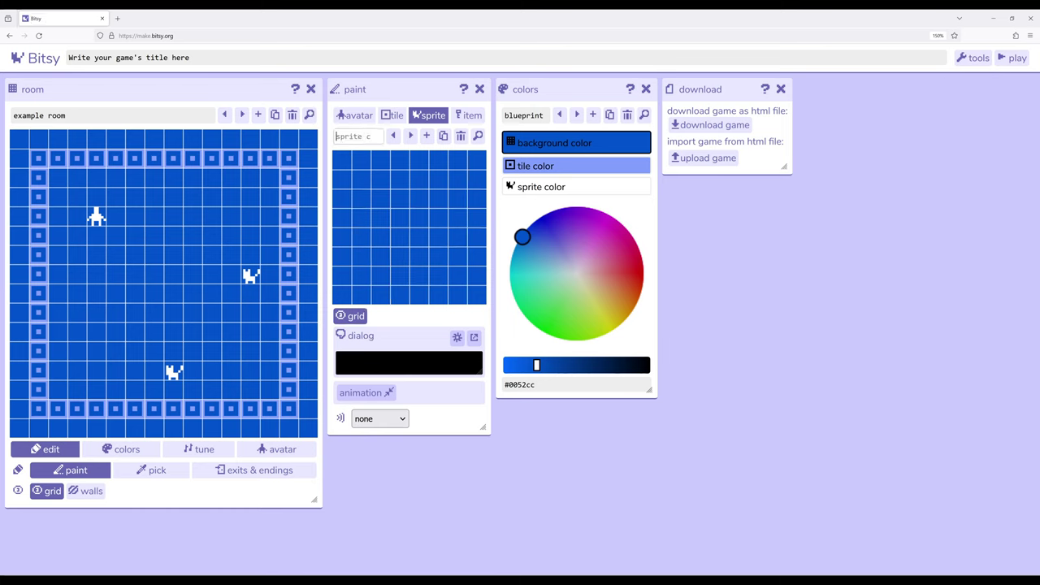
{"action": "type", "text": "cat2"}
{"action": "mouse_move", "coordinate": [363, 180]}
{"action": "left_mouse_down"}
{"action": "mouse_move", "coordinate": [457, 186]}
{"action": "mouse_move", "coordinate": [472, 253]}
{"action": "mouse_move", "coordinate": [462, 276]}
{"action": "mouse_move", "coordinate": [362, 277]}
{"action": "mouse_move", "coordinate": [358, 197]}
{"action": "mouse_move", "coordinate": [445, 203]}
{"action": "mouse_move", "coordinate": [443, 226]}
{"action": "mouse_move", "coordinate": [391, 229]}
{"action": "mouse_move", "coordinate": [377, 245]}
{"action": "mouse_move", "coordinate": [453, 238]}
{"action": "mouse_move", "coordinate": [444, 247]}
{"action": "mouse_move", "coordinate": [384, 257]}
{"action": "left_mouse_up"}
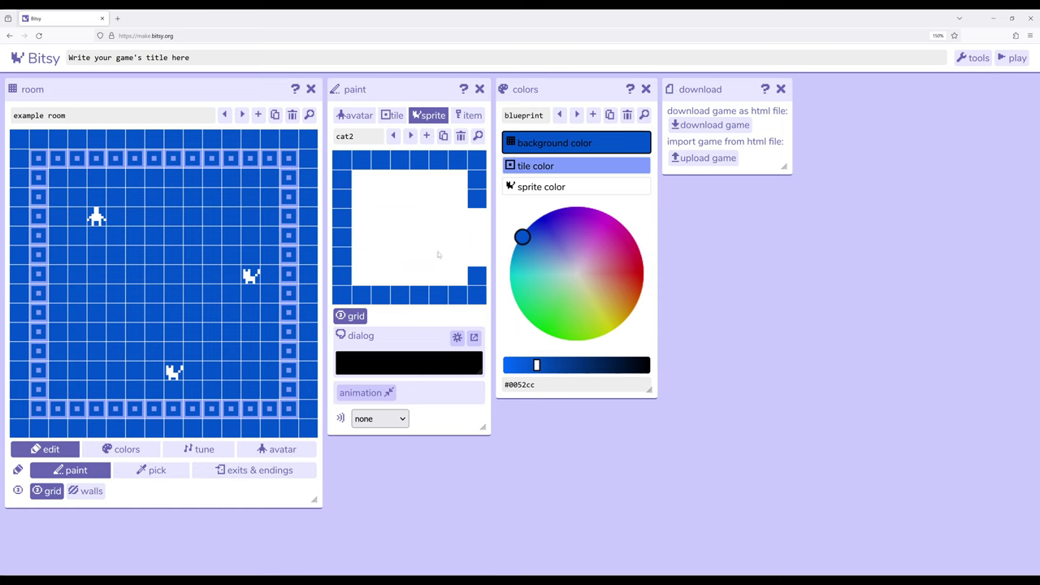
{"action": "left_click", "coordinate": [476, 200]}
{"action": "left_click", "coordinate": [476, 180]}
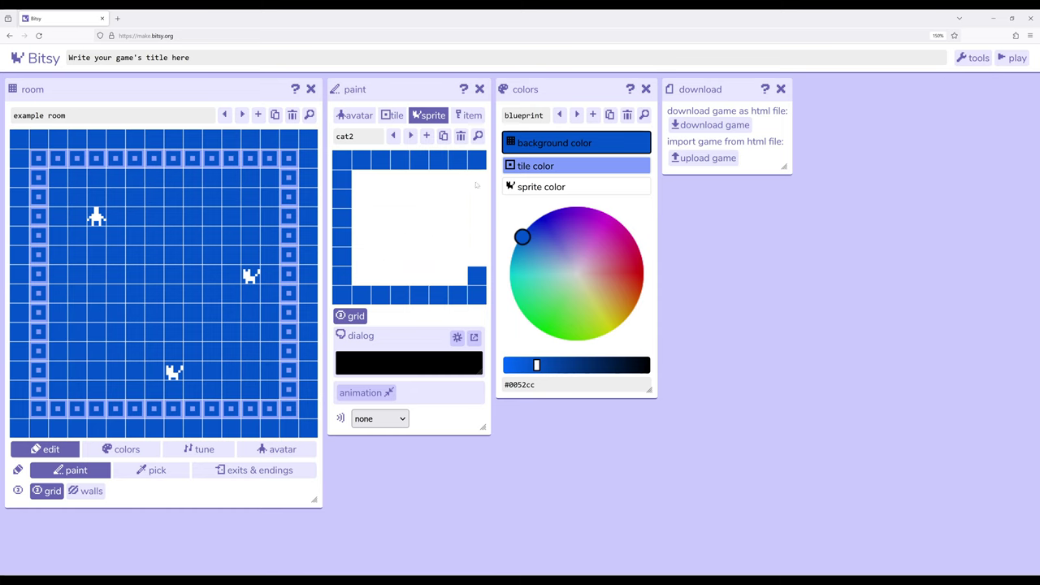
{"action": "left_click", "coordinate": [478, 272]}
{"action": "left_click", "coordinate": [212, 217]}
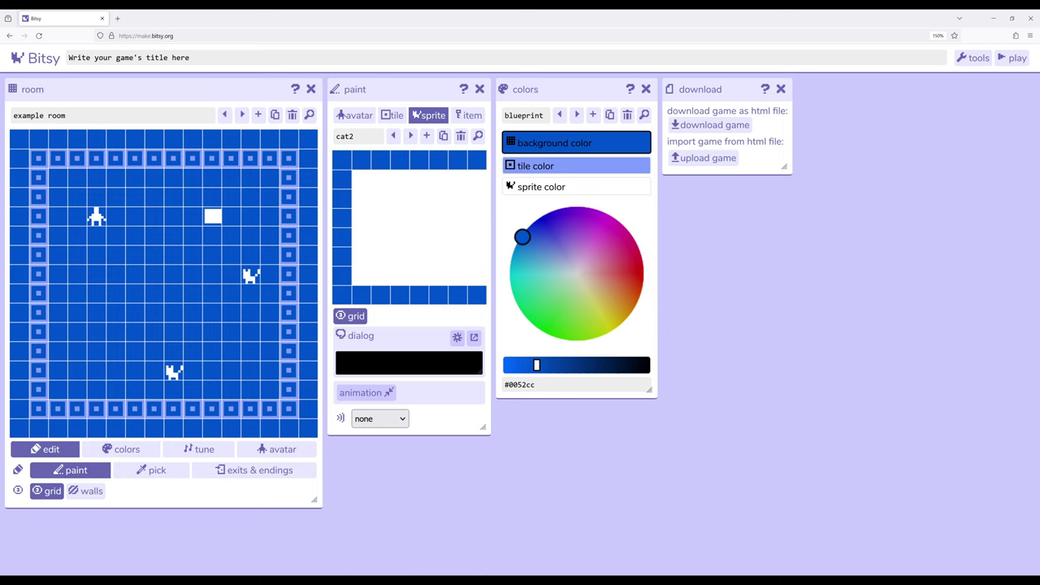
{"action": "left_click", "coordinate": [409, 363]}
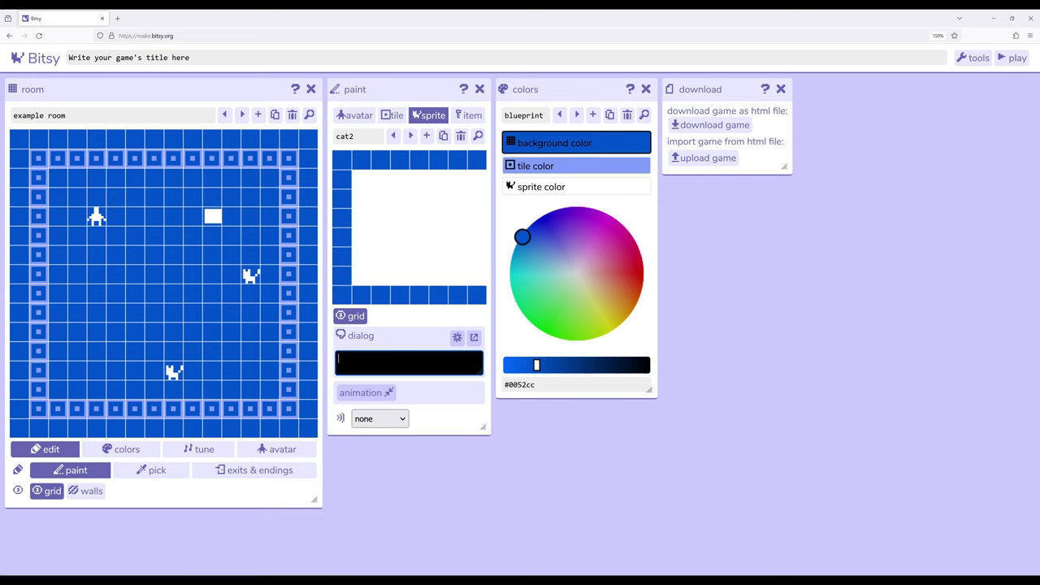
{"action": "left_click_drag", "start_coordinate": [109, 84], "coordinate": [137, 89]}
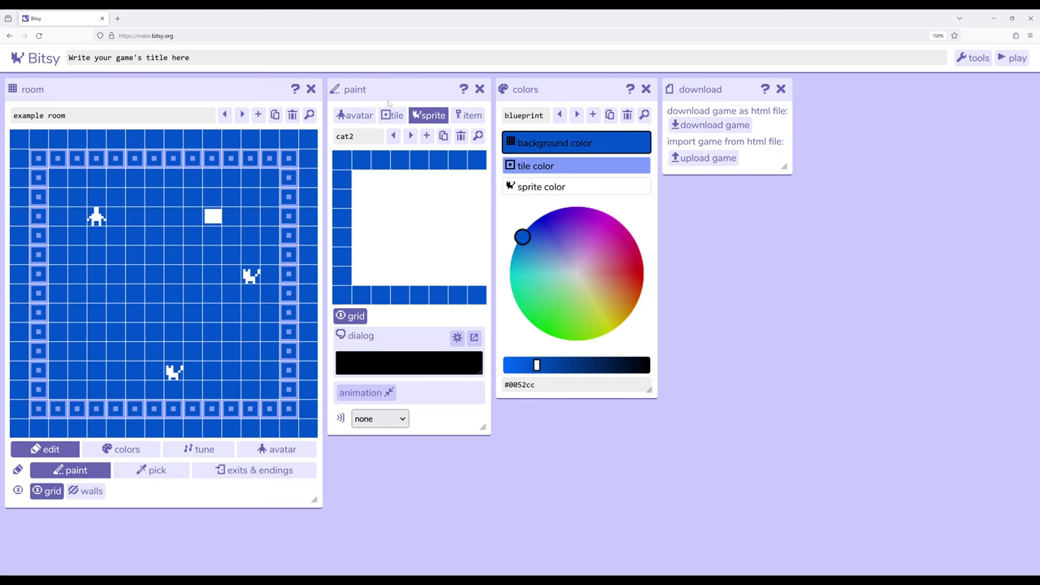
{"action": "left_click_drag", "start_coordinate": [569, 89], "coordinate": [569, 89]}
{"action": "left_click_drag", "start_coordinate": [375, 91], "coordinate": [403, 92]}
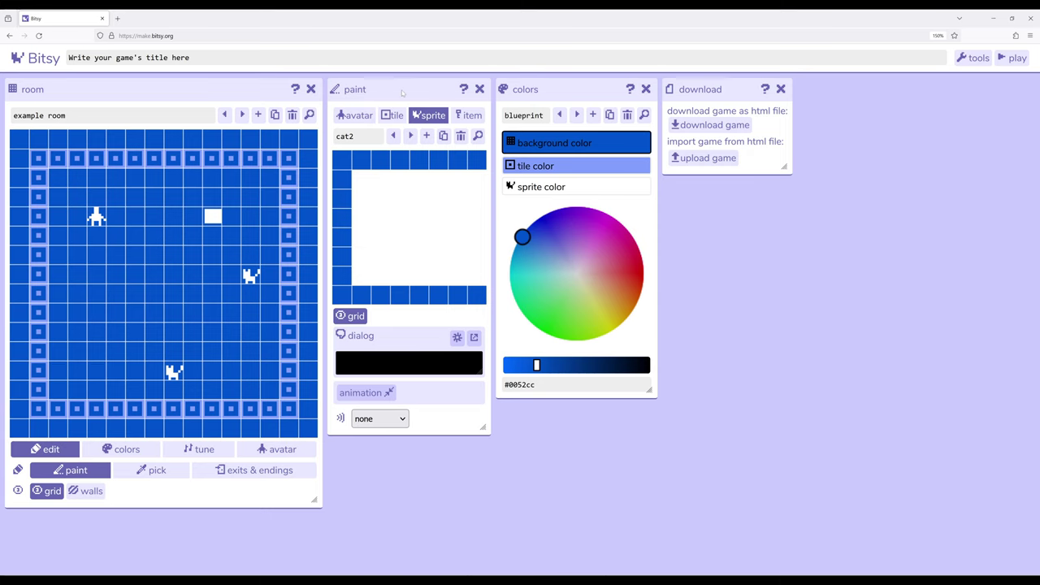
Open cat2's dialog 1 in the dialog editor and expand the add > dialog choices
{"action": "left_click", "coordinate": [474, 337]}
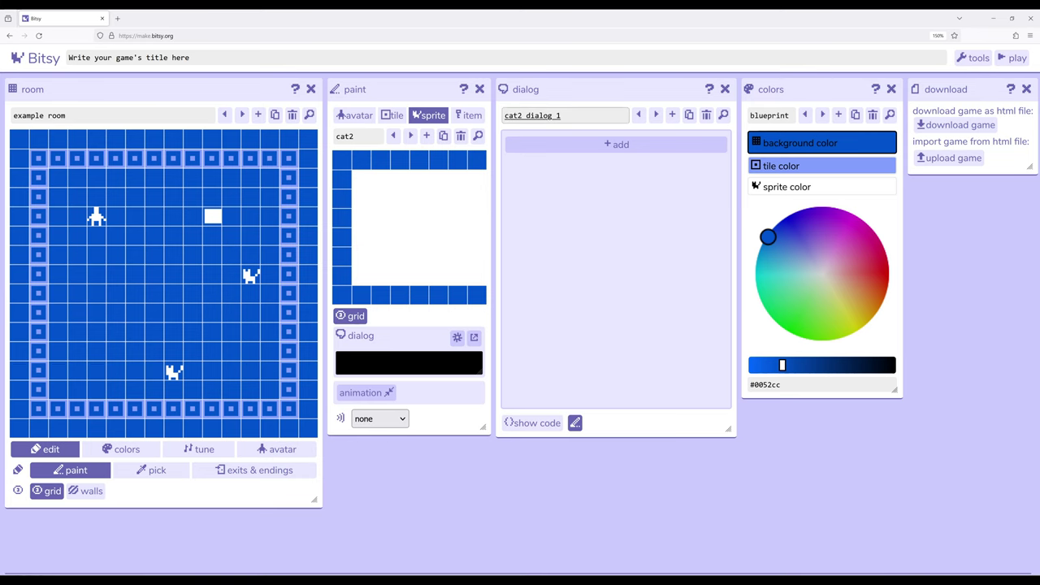
{"action": "left_click", "coordinate": [631, 145]}
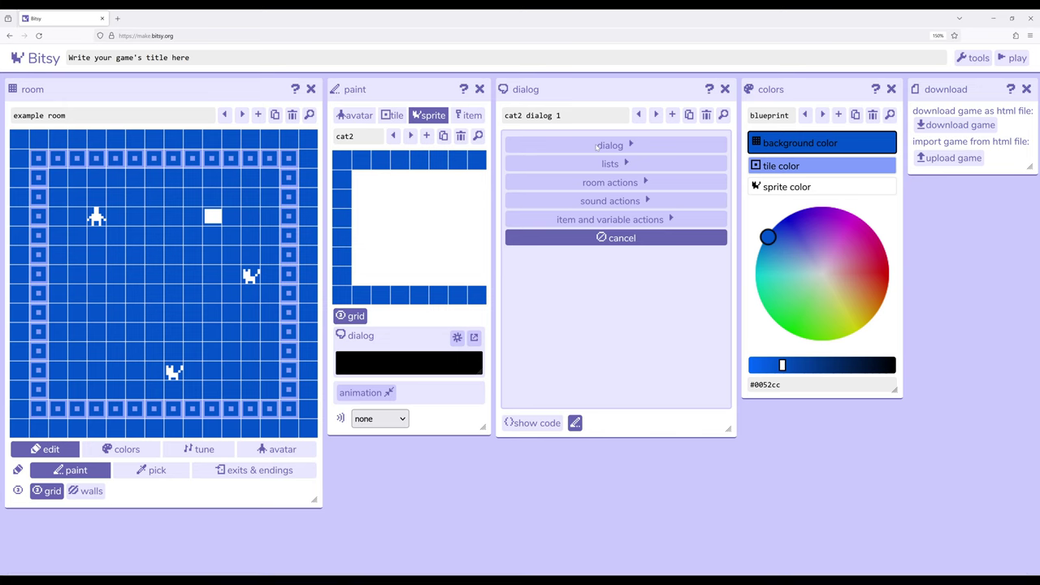
{"action": "left_click", "coordinate": [597, 147]}
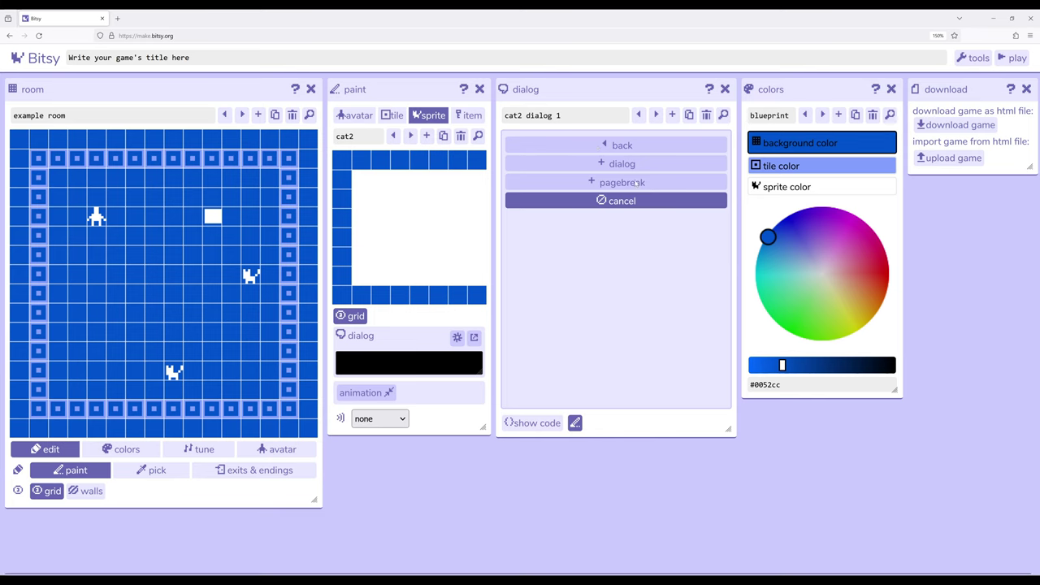
Add a dialog line reading "I'm also a cat!" and show the text effects
{"action": "left_click", "coordinate": [621, 163]}
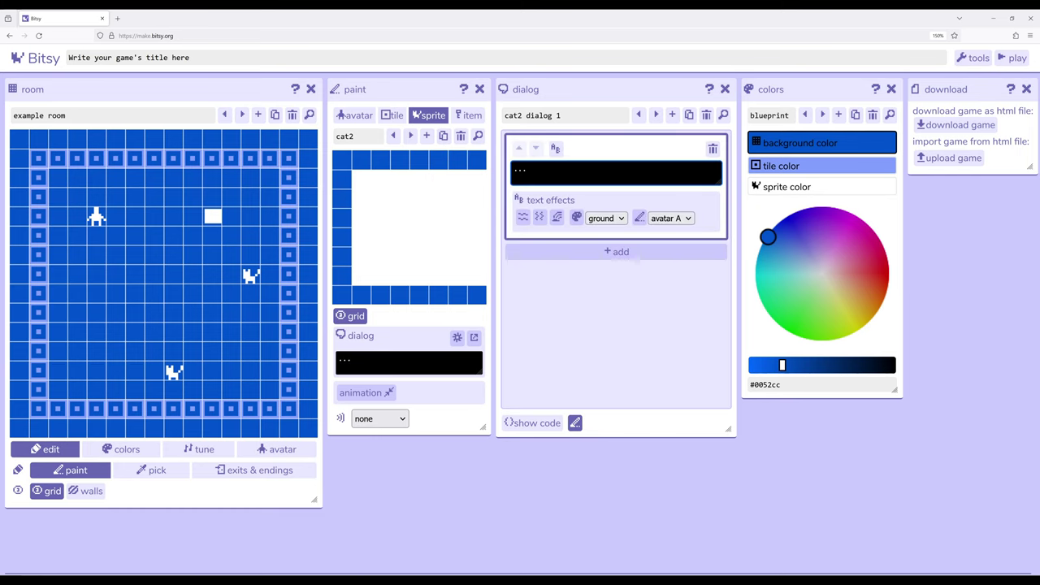
{"action": "key", "text": "BackSpace"}
{"action": "key", "text": "BackSpace"}
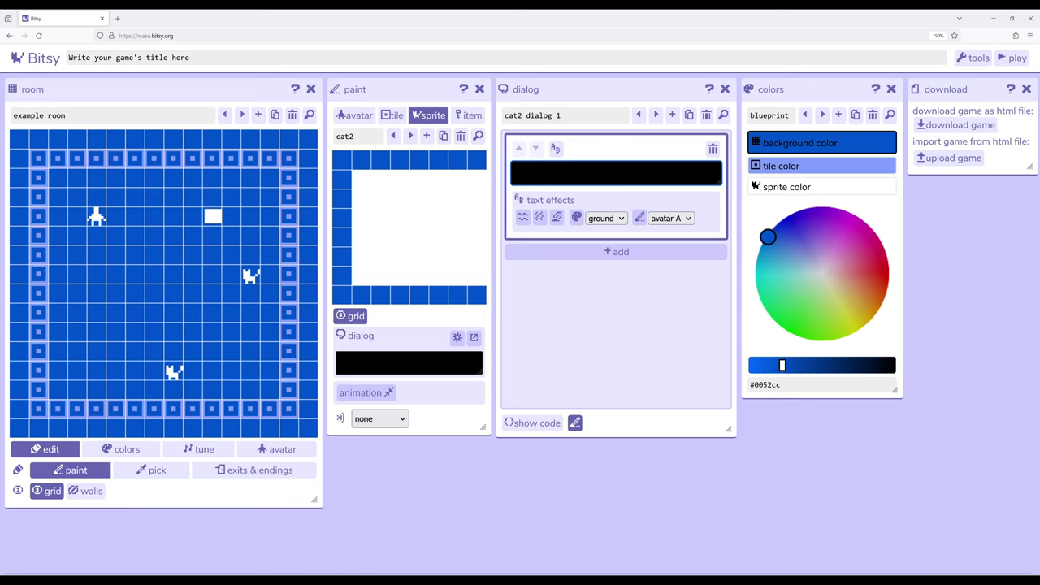
{"action": "type", "text": "I'm also a cat!"}
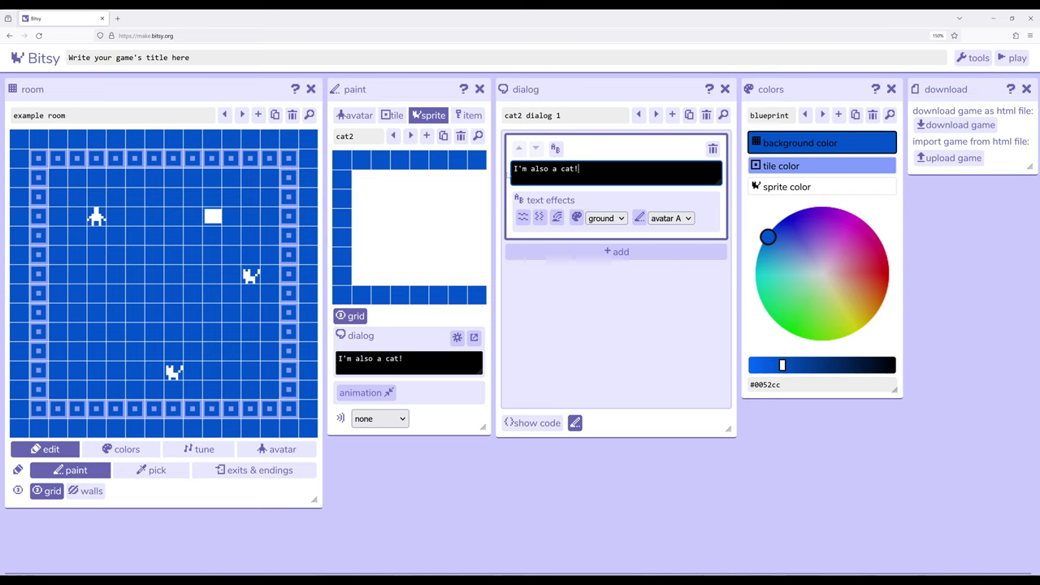
{"action": "left_click", "coordinate": [556, 148]}
{"action": "left_click", "coordinate": [557, 148]}
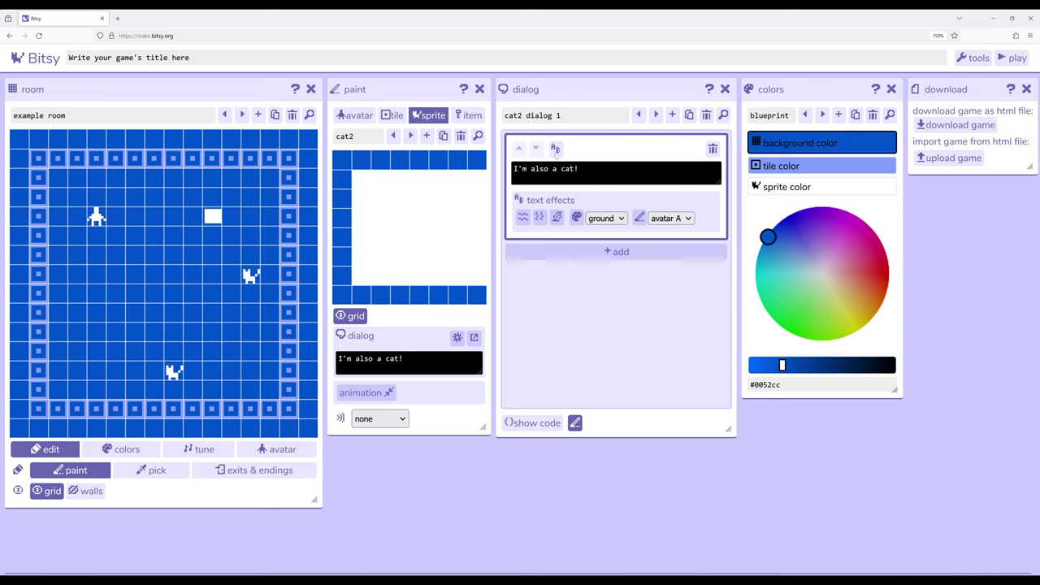
{"action": "left_click", "coordinate": [525, 220]}
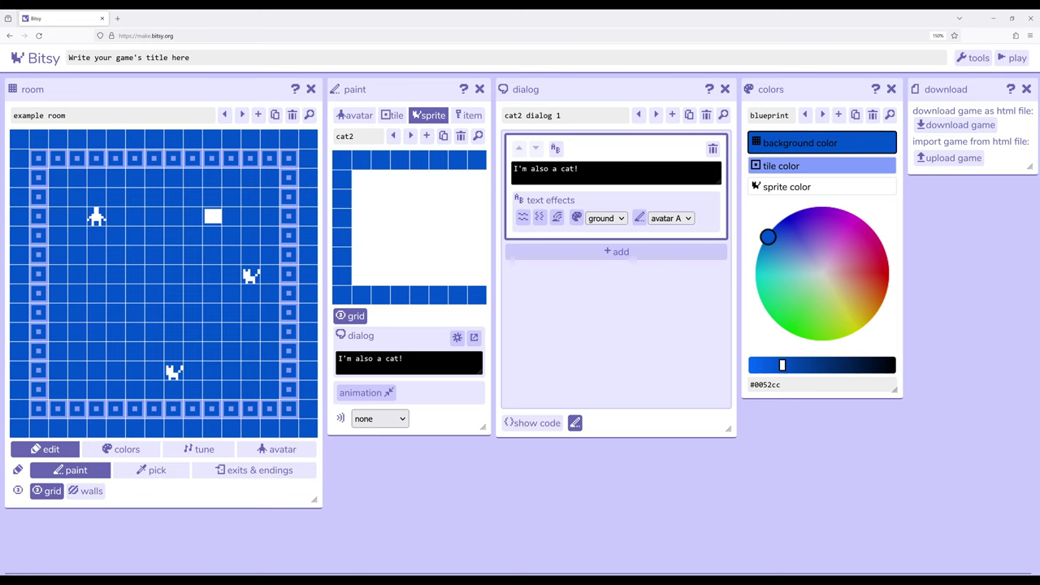
Insert a colour effect and paste the sentence between {clr 0} and {/clr}
{"action": "left_click", "coordinate": [578, 168]}
{"action": "left_click", "coordinate": [576, 218]}
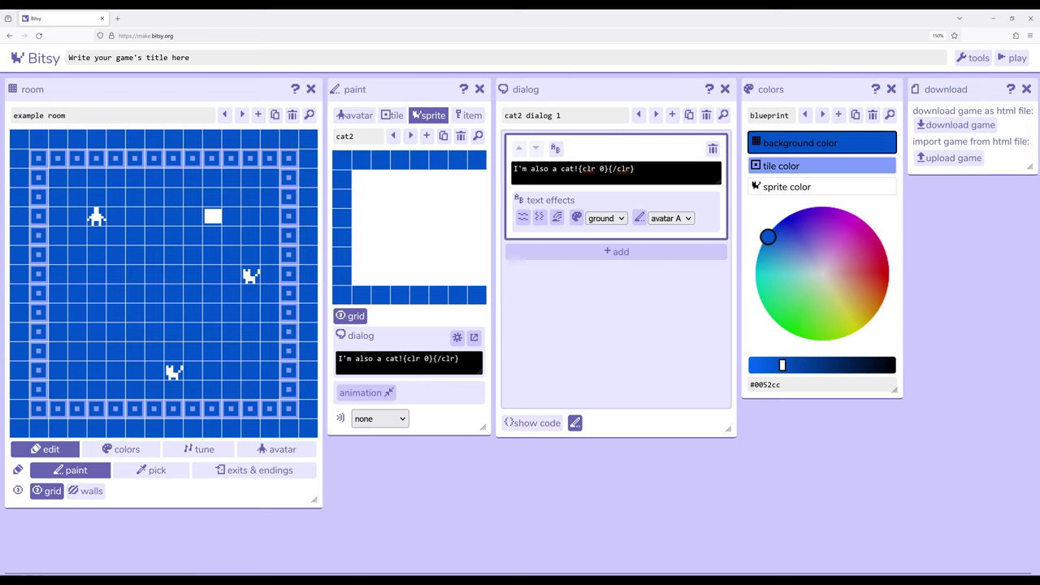
{"action": "left_click_drag", "start_coordinate": [579, 168], "coordinate": [521, 168]}
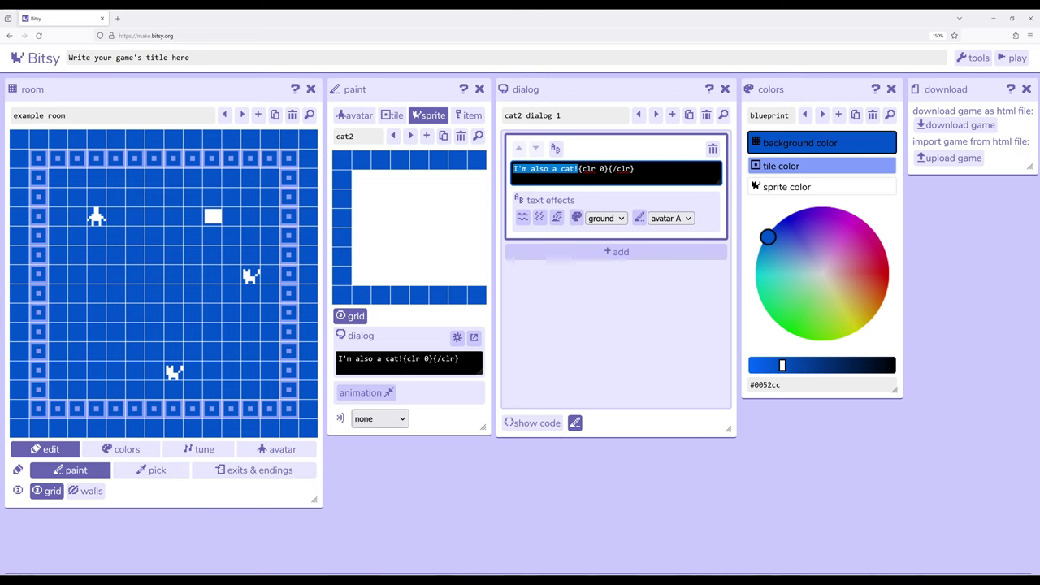
{"action": "key", "text": "BackSpace"}
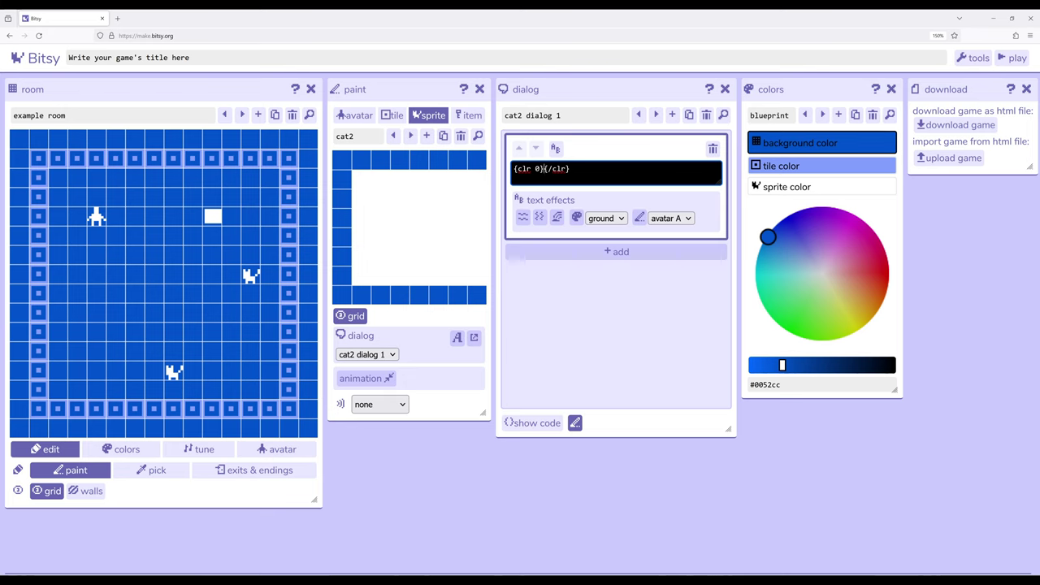
{"action": "type", "text": "I'm also a cat!"}
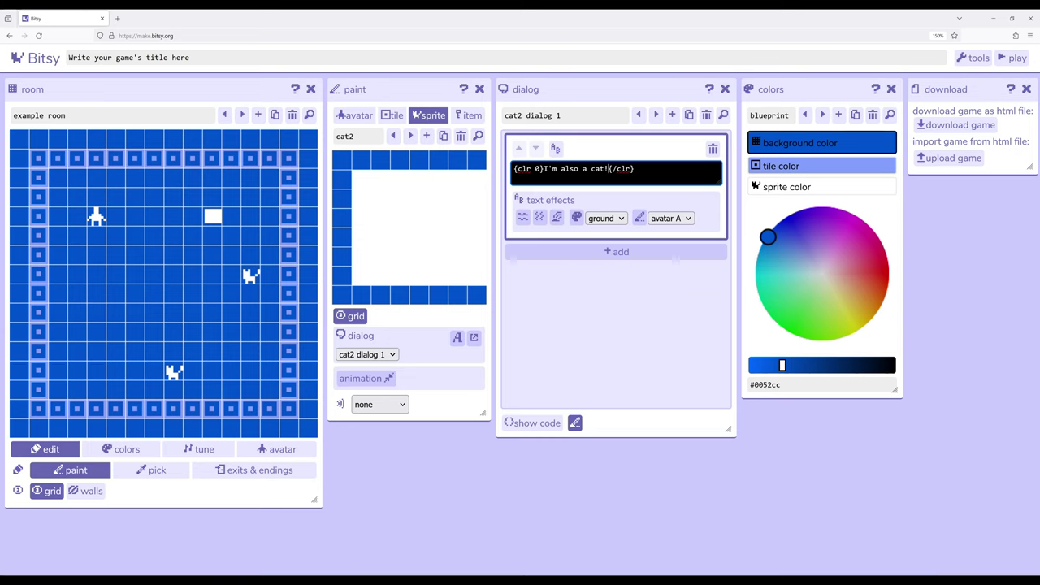
Select the opening and closing colour tags around the sentence
{"action": "left_click", "coordinate": [635, 168]}
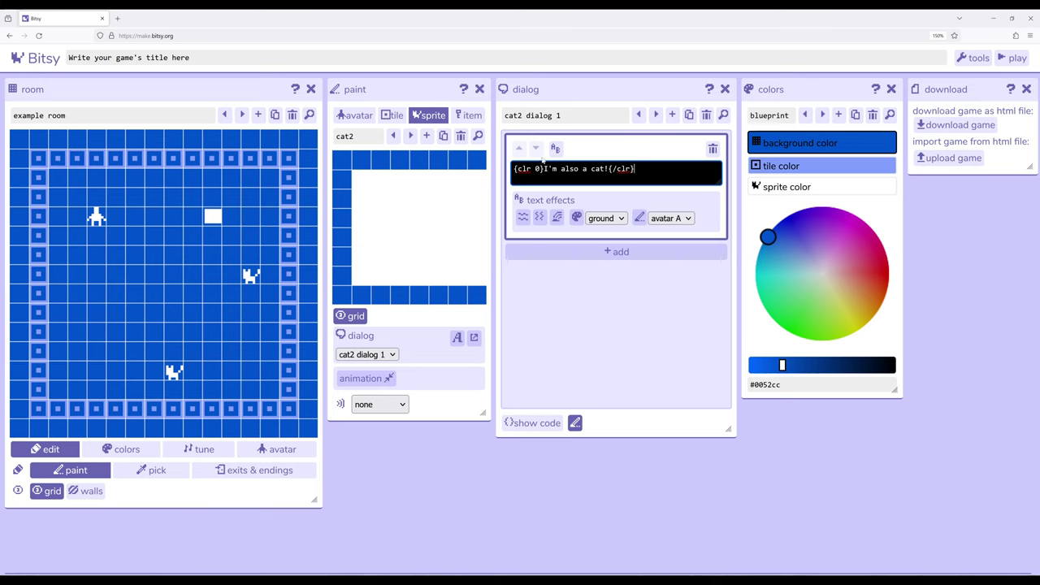
{"action": "left_click_drag", "start_coordinate": [544, 168], "coordinate": [514, 168]}
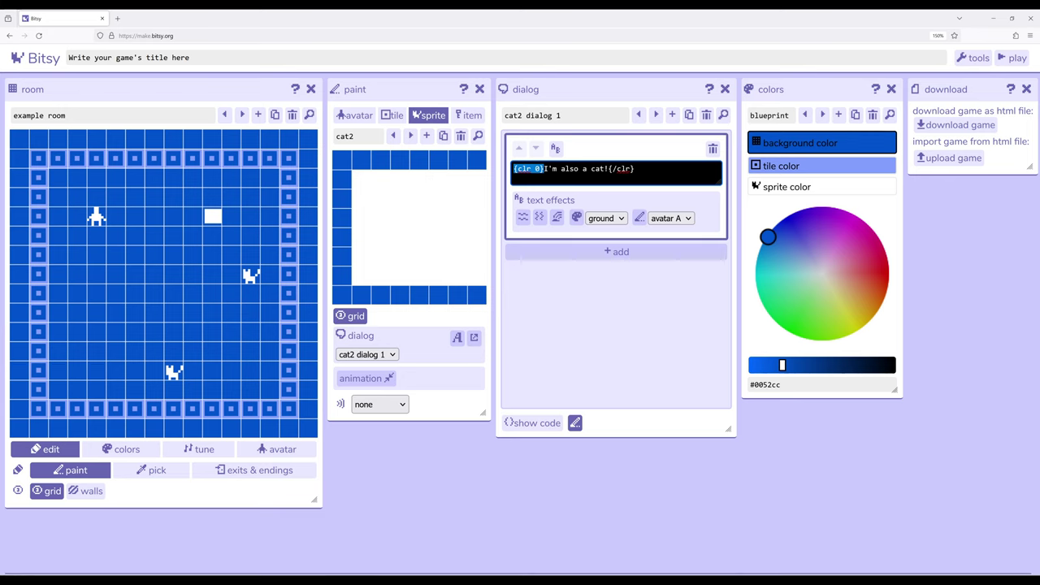
{"action": "left_click", "coordinate": [544, 168]}
{"action": "left_click_drag", "start_coordinate": [543, 168], "coordinate": [515, 168]}
{"action": "left_click", "coordinate": [634, 169]}
{"action": "left_click_drag", "start_coordinate": [634, 169], "coordinate": [609, 168]}
Delete the coloured line and add a plain first line "I'm also a cat!"
{"action": "left_click", "coordinate": [713, 148]}
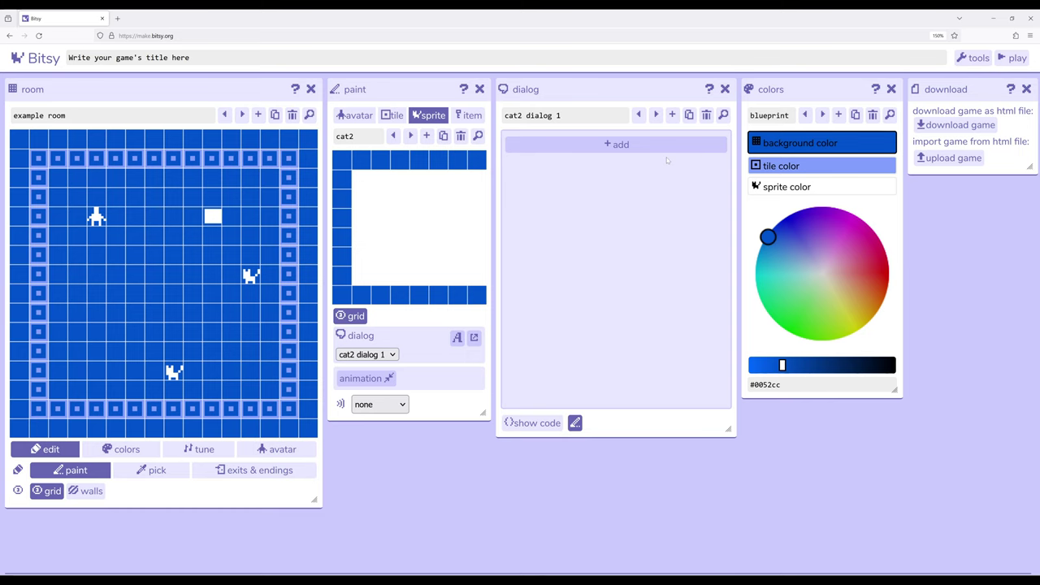
{"action": "left_click", "coordinate": [622, 146]}
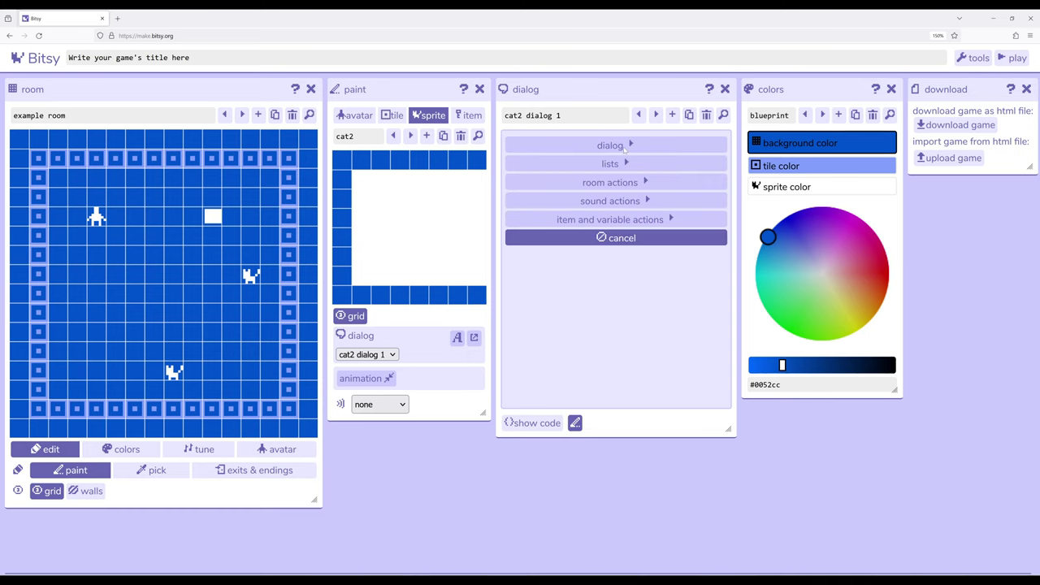
{"action": "left_click", "coordinate": [615, 144]}
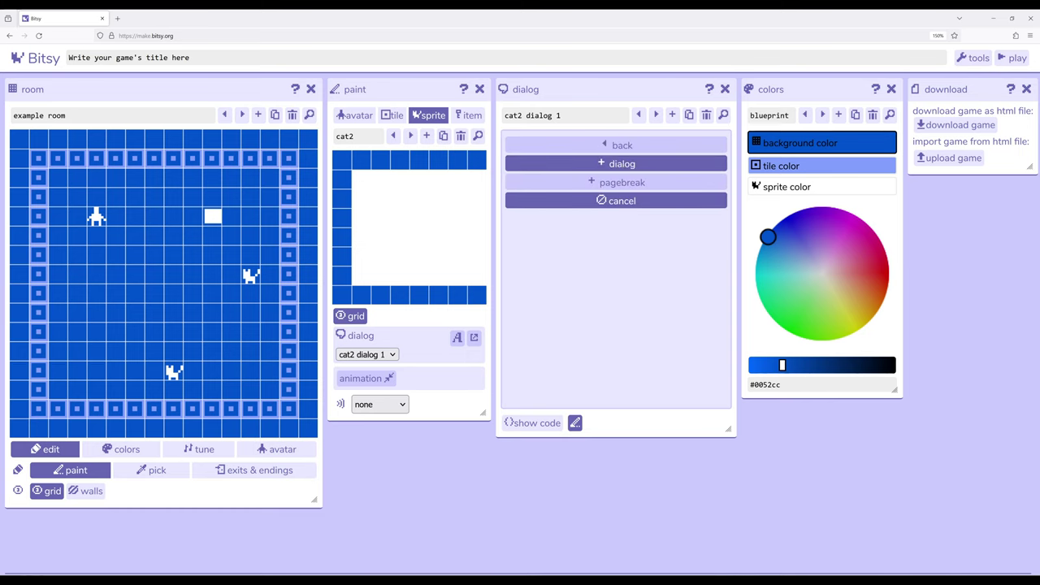
{"action": "left_click", "coordinate": [623, 163]}
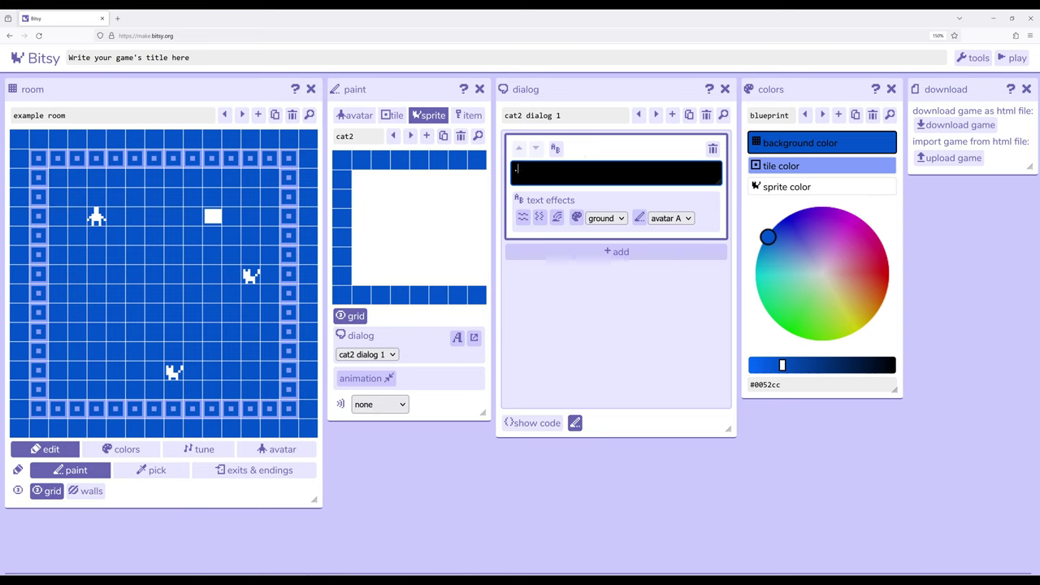
{"action": "type", "text": "I'm also a cat!"}
Add a second dialog line reading "Just kidding!"
{"action": "left_click", "coordinate": [616, 251]}
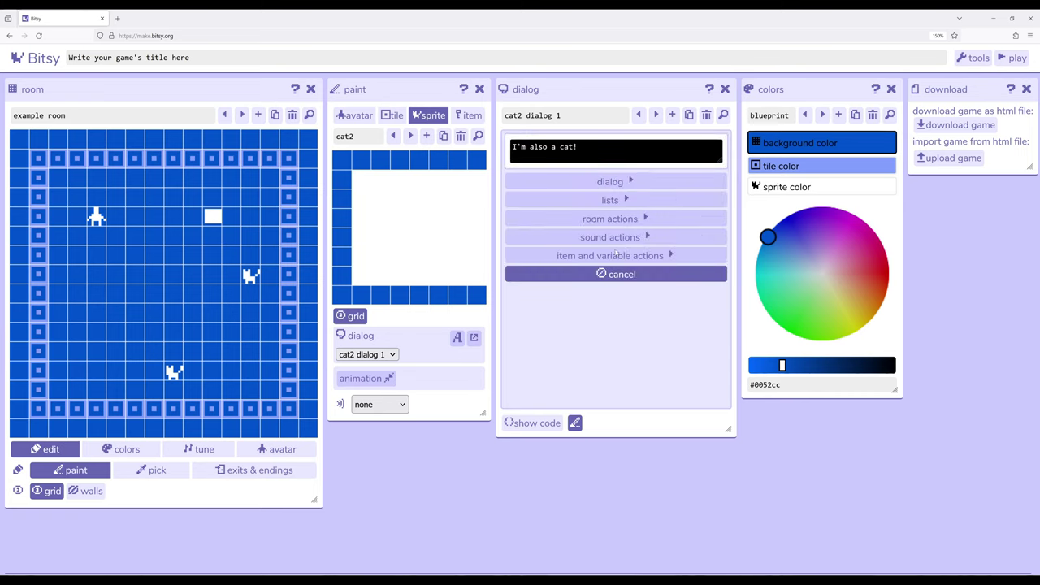
{"action": "left_click", "coordinate": [610, 181]}
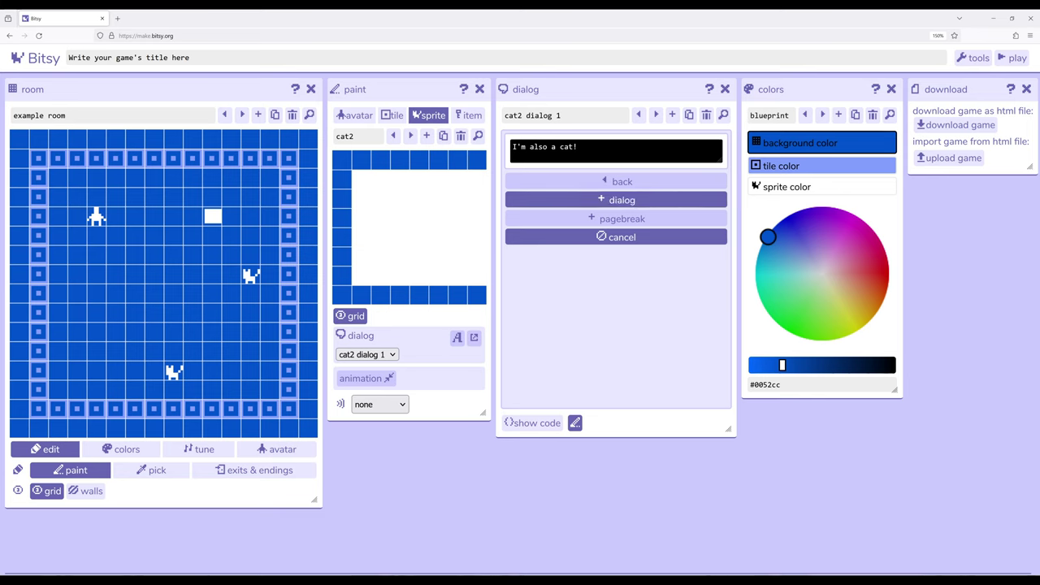
{"action": "left_click", "coordinate": [599, 201]}
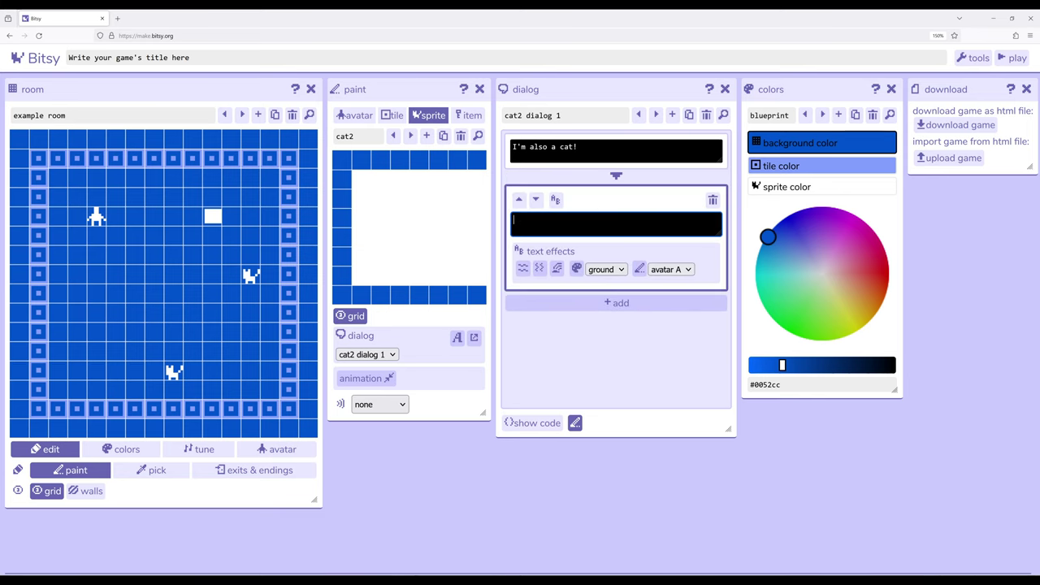
{"action": "type", "text": "Just"}
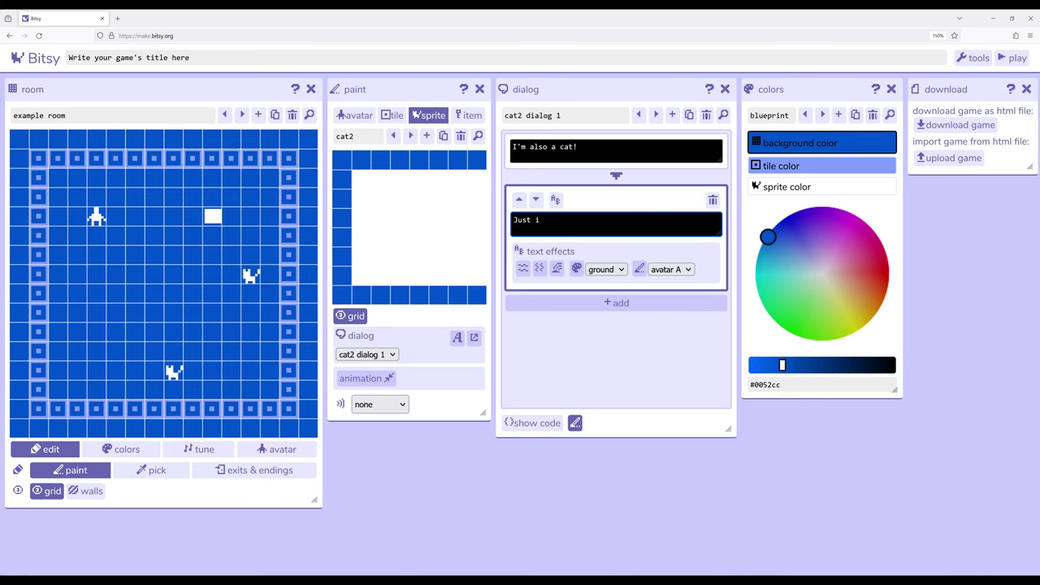
{"action": "type", "text": " kidding!"}
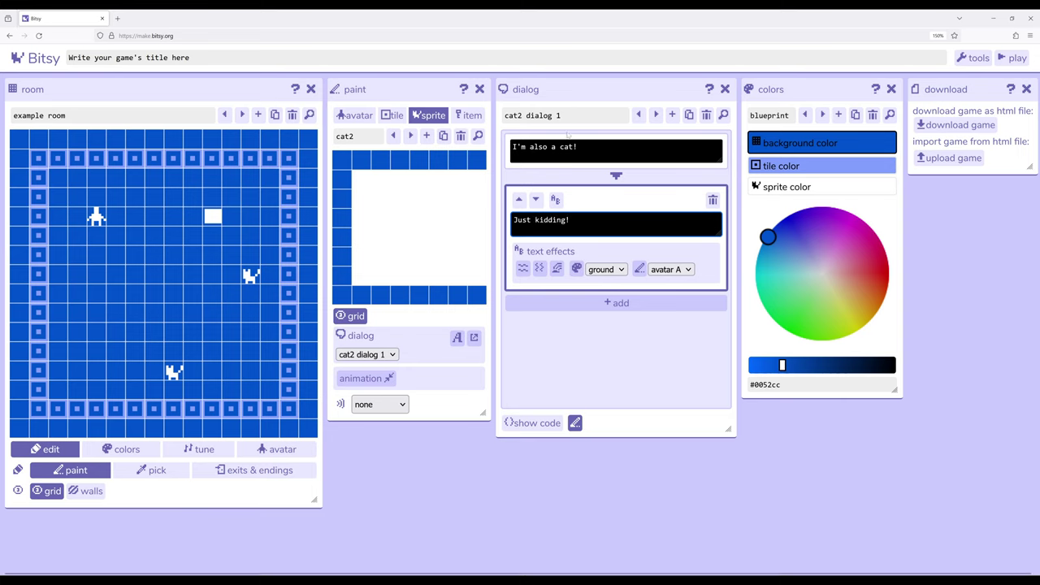
Add a third dialog line reading "I'm an alien from outer space!"
{"action": "left_click", "coordinate": [622, 304]}
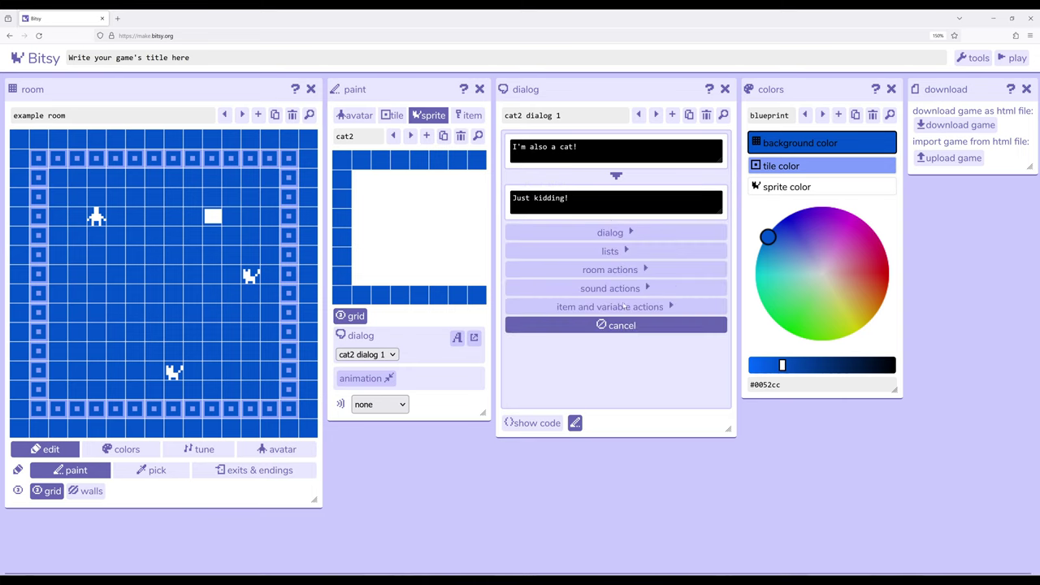
{"action": "left_click", "coordinate": [624, 232]}
{"action": "left_click", "coordinate": [580, 251]}
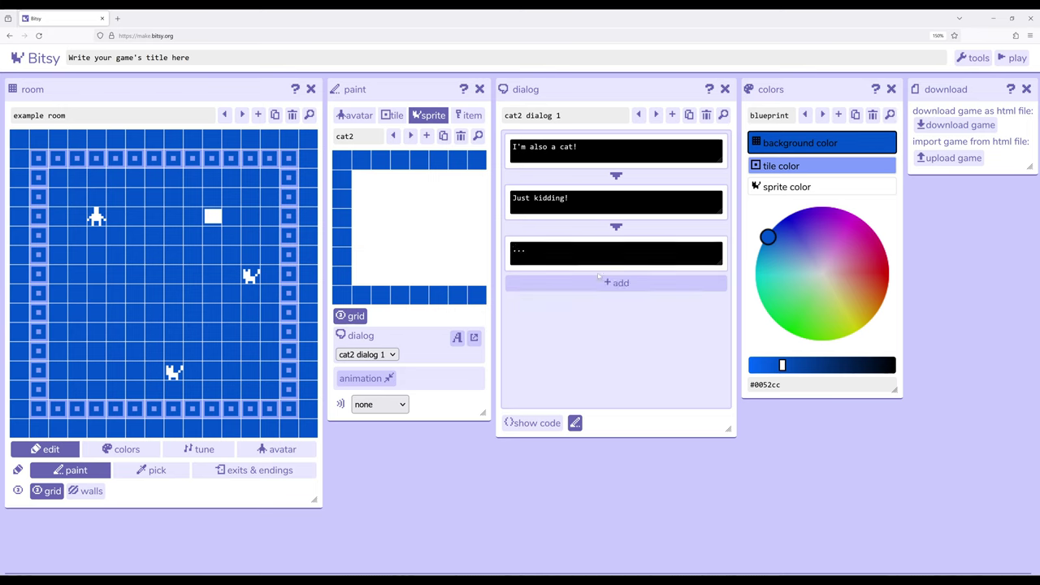
{"action": "type", "text": "I'"}
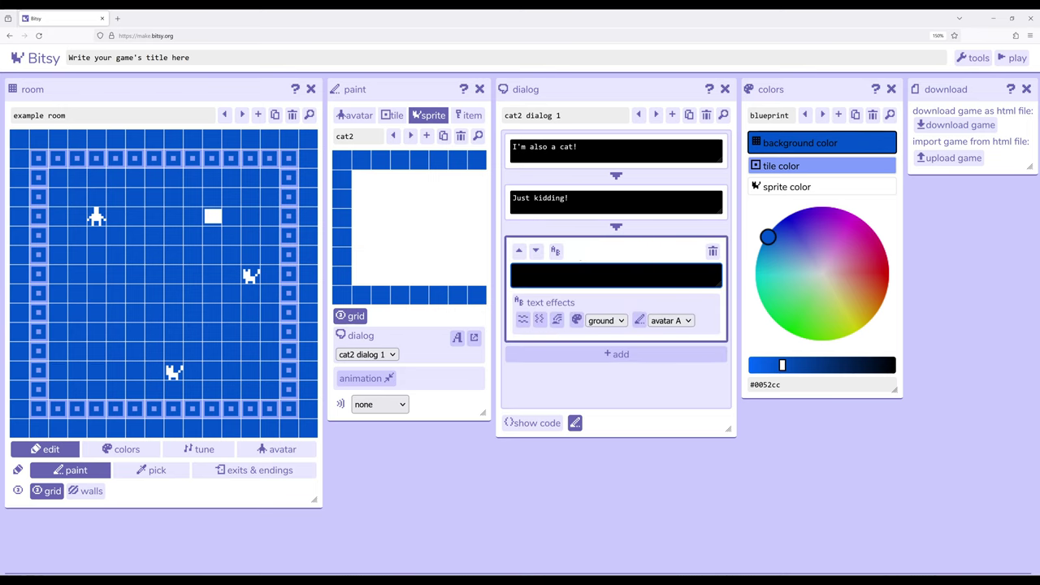
{"action": "type", "text": "m "}
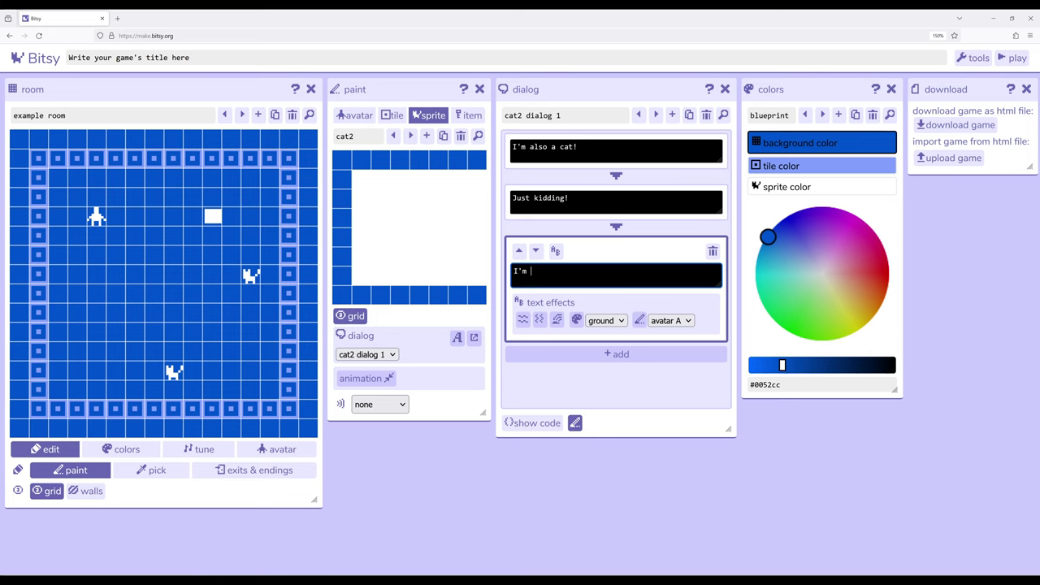
{"action": "type", "text": "an alien from outer spac"}
{"action": "type", "text": "e!"}
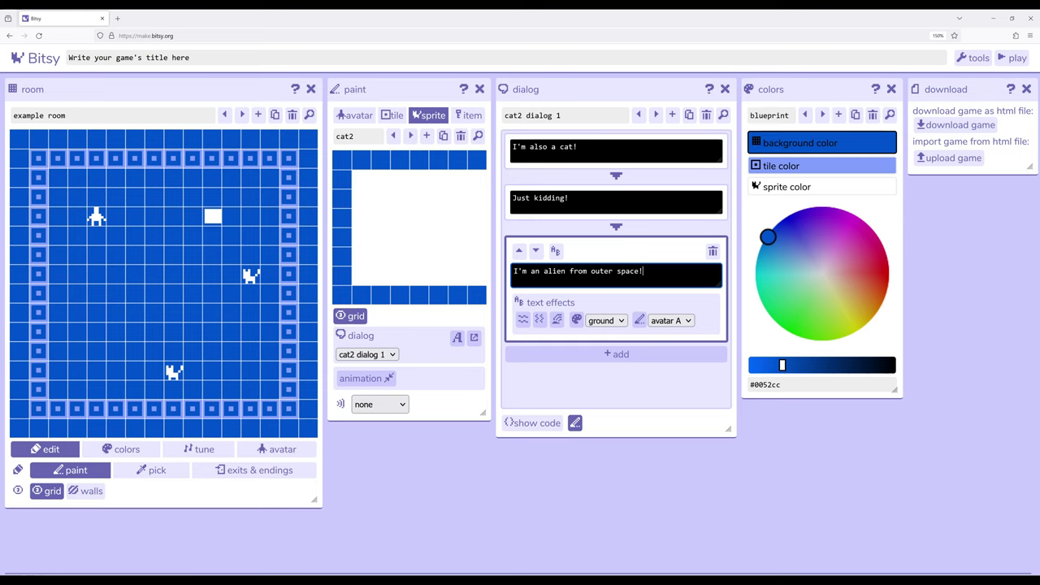
Close the alien line, then reopen it with the caret at its end
{"action": "left_click", "coordinate": [617, 178]}
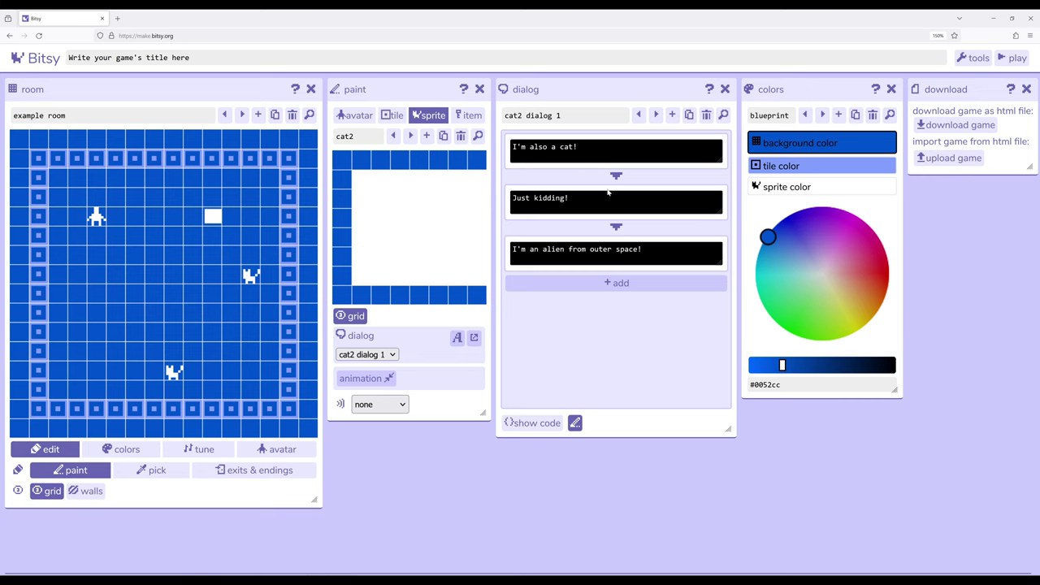
{"action": "left_click", "coordinate": [608, 195]}
{"action": "left_click", "coordinate": [631, 327]}
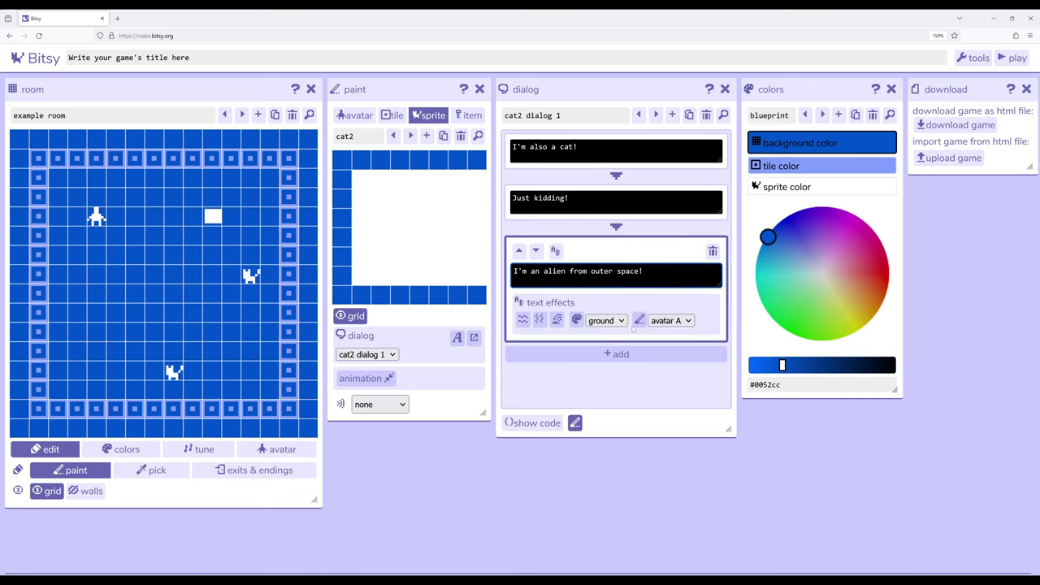
{"action": "key", "text": "End"}
Playtest by walking the avatar right into cat2, read its combined lines, and close the box
{"action": "left_click", "coordinate": [1013, 59]}
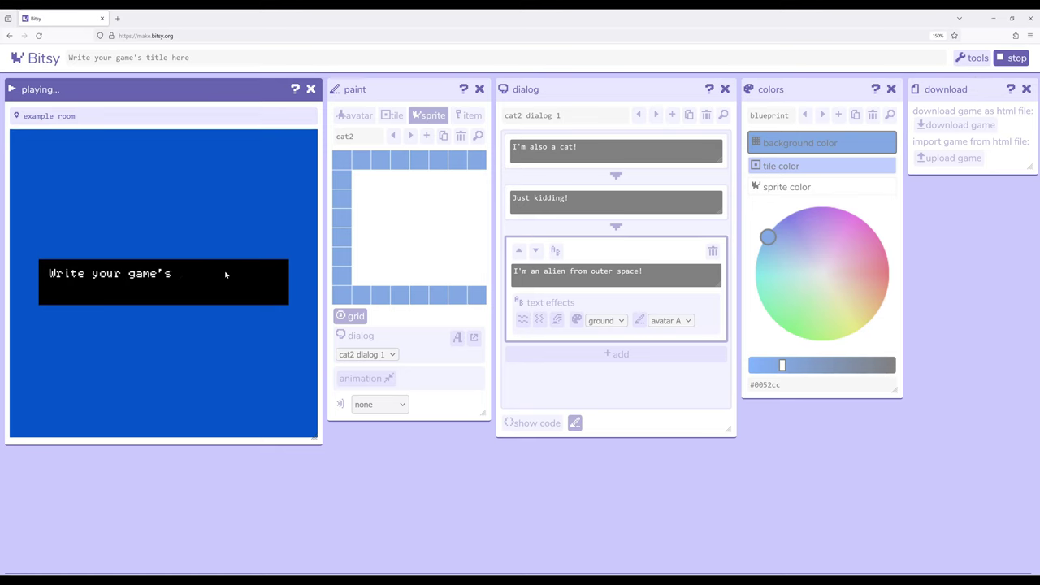
{"action": "key", "text": "Right"}
{"action": "key", "text": "Right"}
{"action": "key", "text": "Right"}
{"action": "key", "text": "Right"}
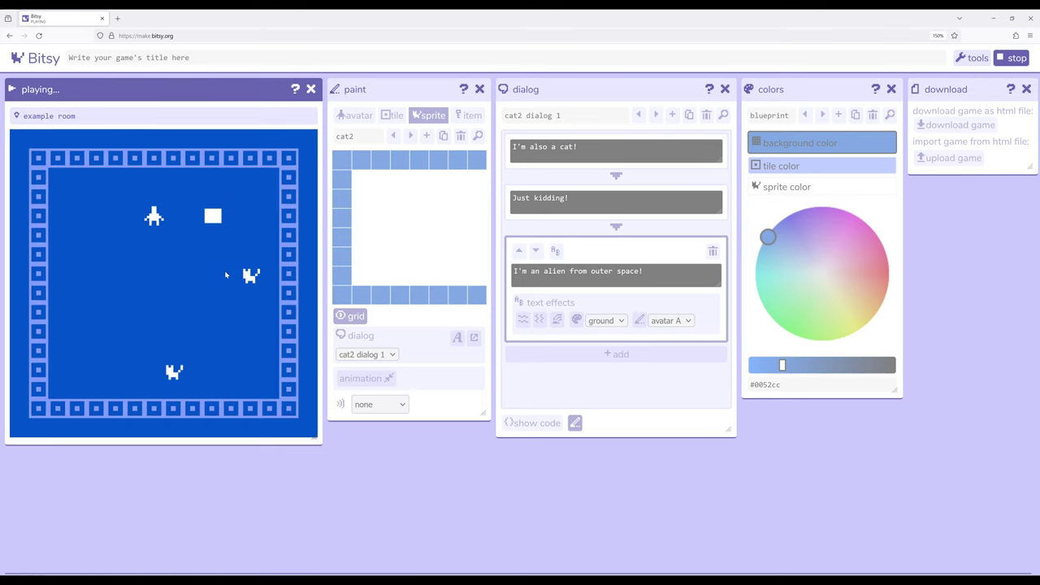
{"action": "key", "text": "Right"}
{"action": "key", "text": "Right"}
{"action": "key", "text": "Right"}
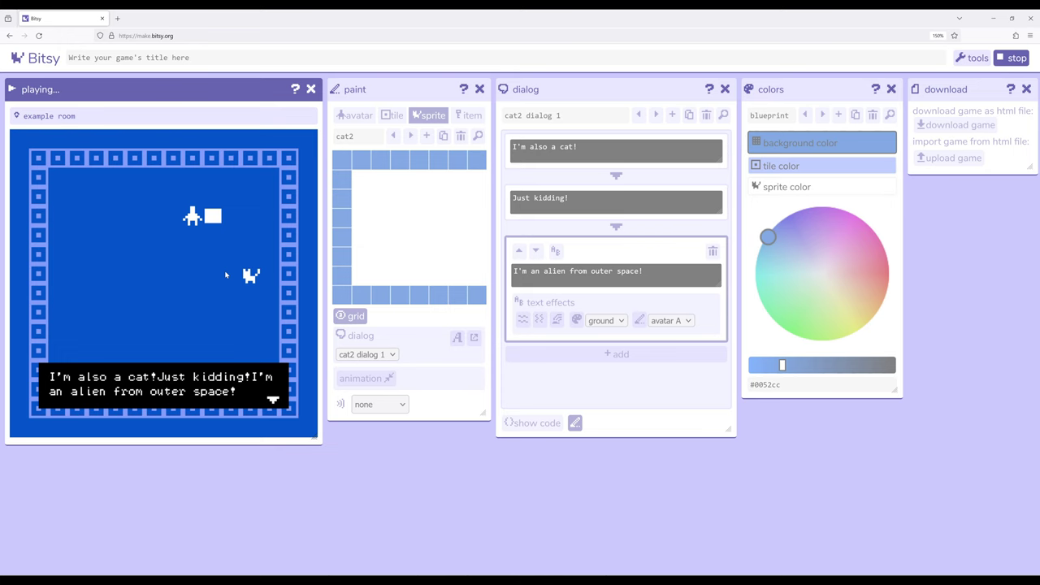
{"action": "key", "text": "space"}
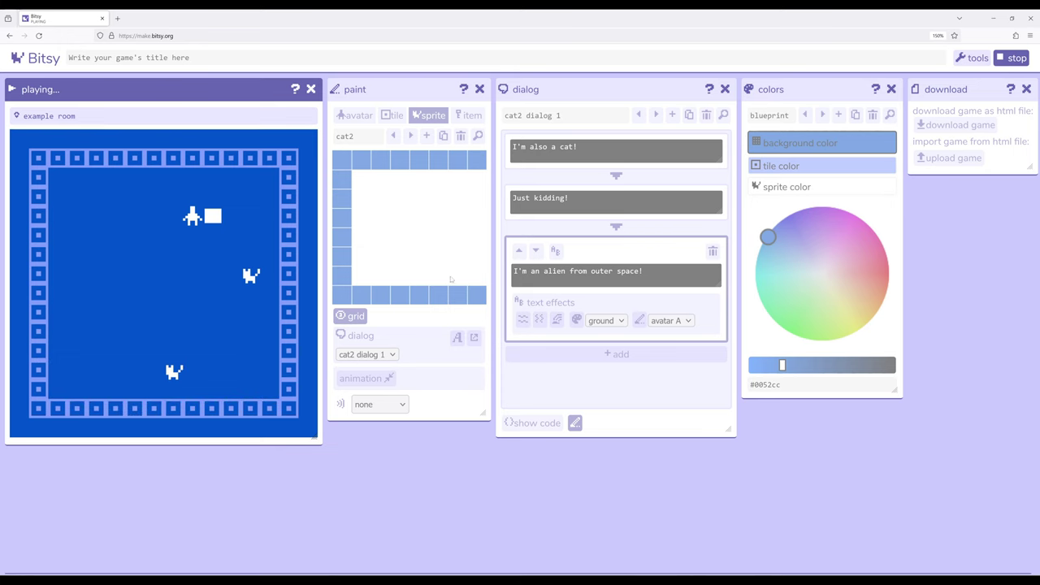
Stop the playtest and insert a pagebreak after the cat's combined line
{"action": "left_click", "coordinate": [1015, 58]}
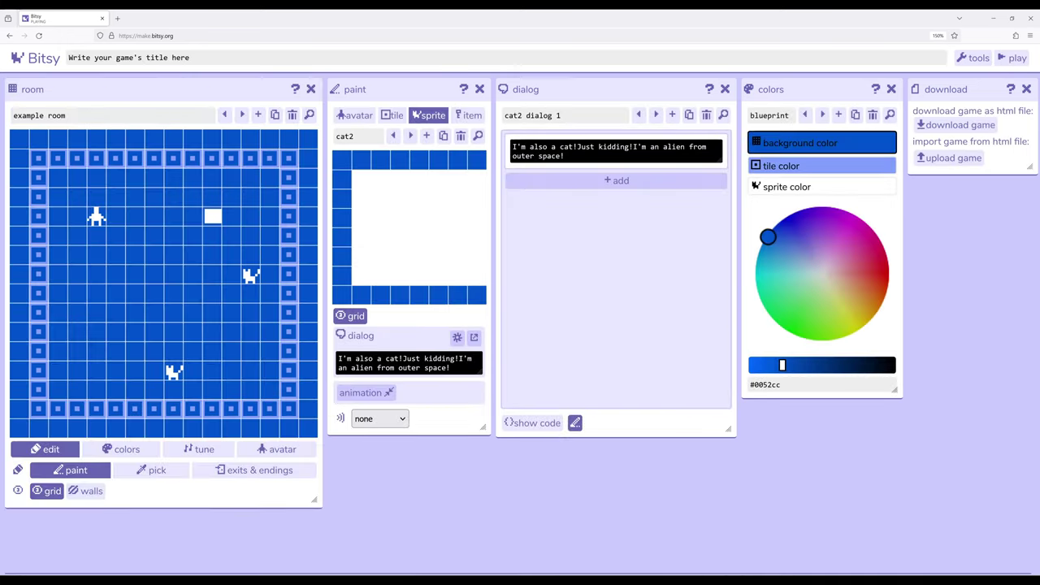
{"action": "left_click", "coordinate": [564, 155]}
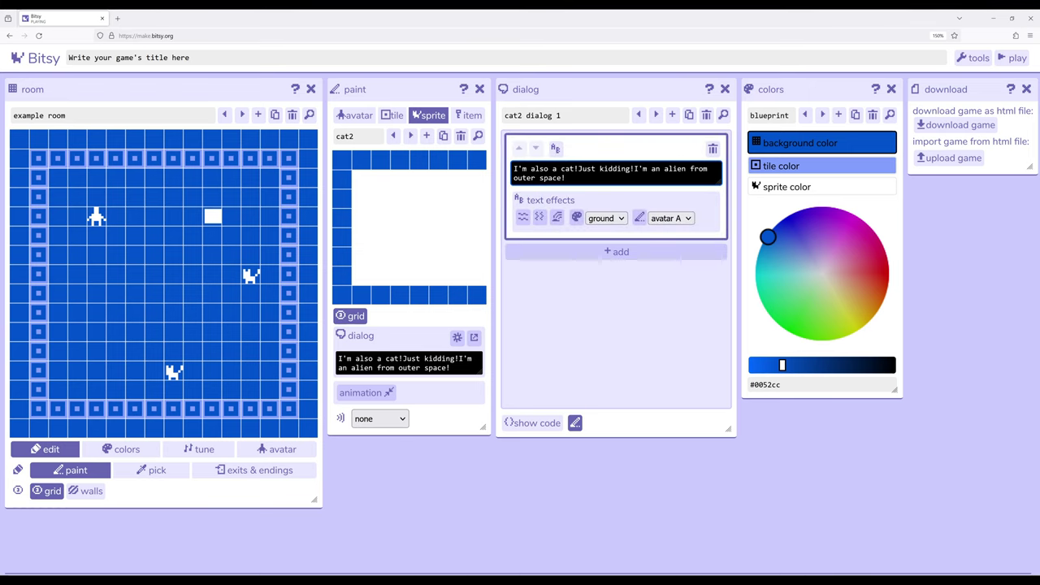
{"action": "left_click", "coordinate": [619, 253]}
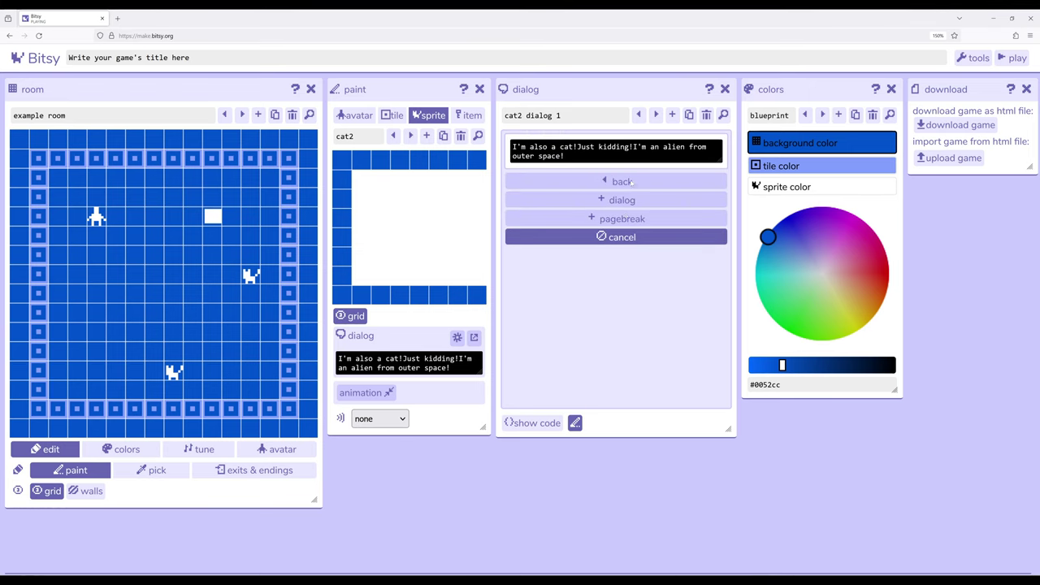
{"action": "left_click", "coordinate": [631, 221]}
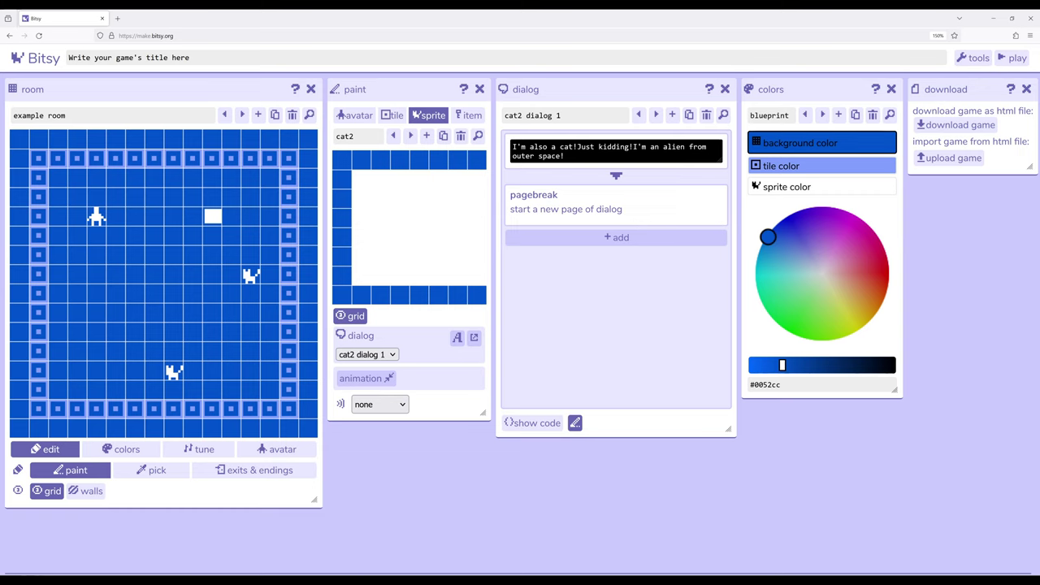
{"action": "left_click", "coordinate": [638, 214]}
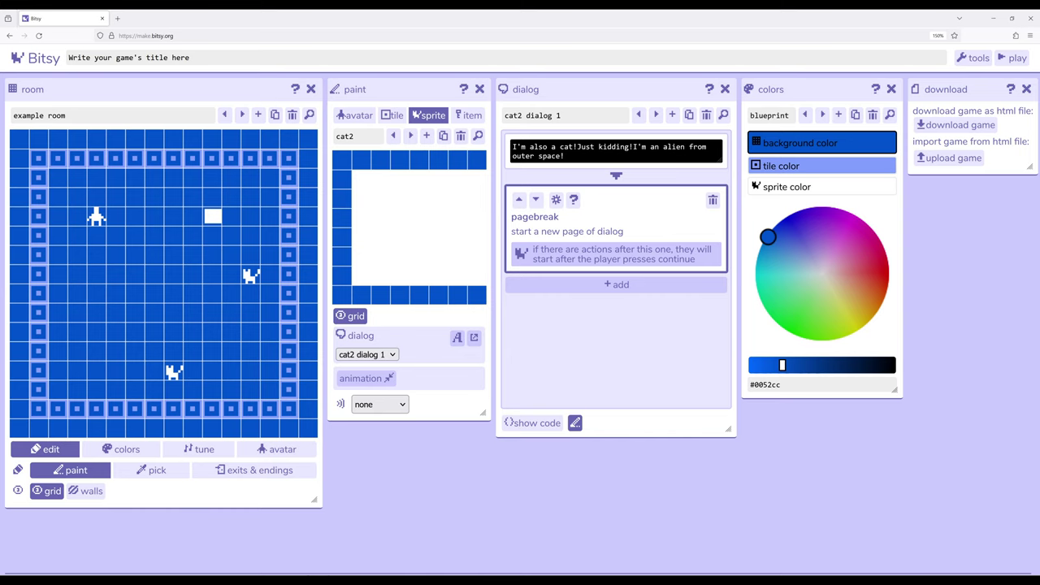
Add a dialog block reading "New box!" after the pagebreak
{"action": "left_click", "coordinate": [621, 284]}
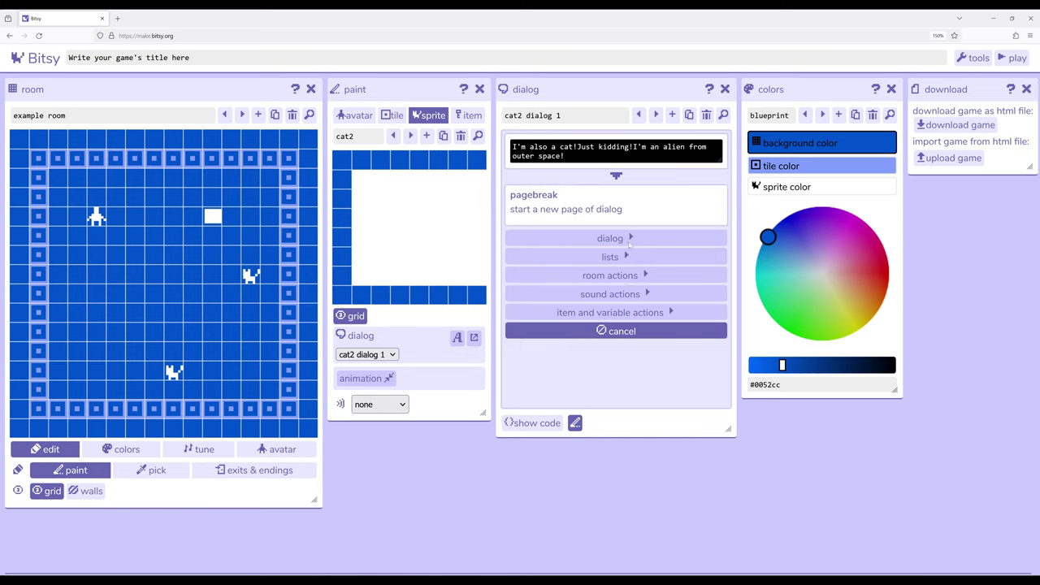
{"action": "left_click", "coordinate": [630, 240]}
{"action": "left_click", "coordinate": [616, 255]}
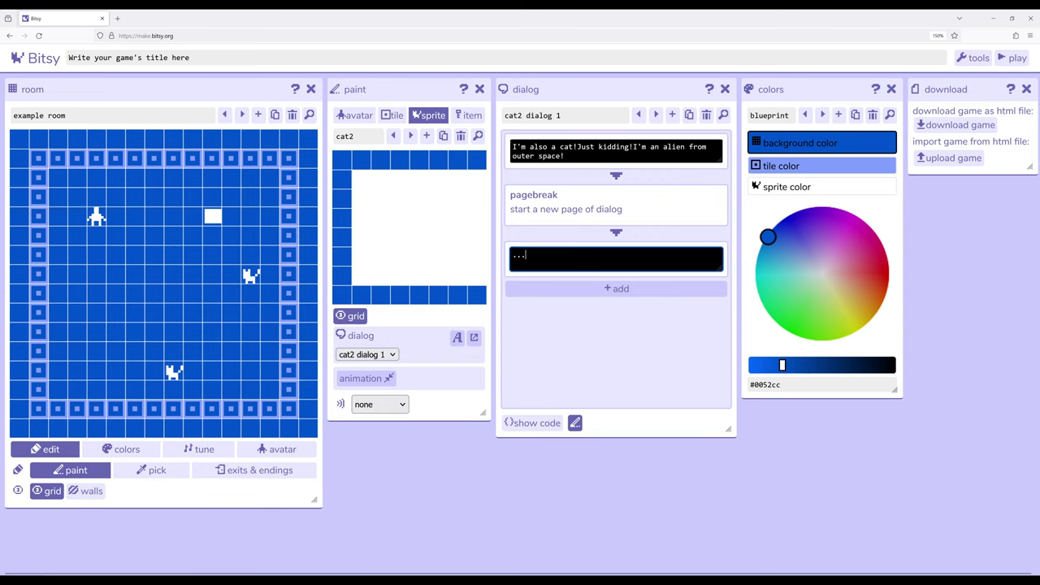
{"action": "key", "text": "BackSpace"}
{"action": "key", "text": "BackSpace"}
{"action": "key", "text": "BackSpace"}
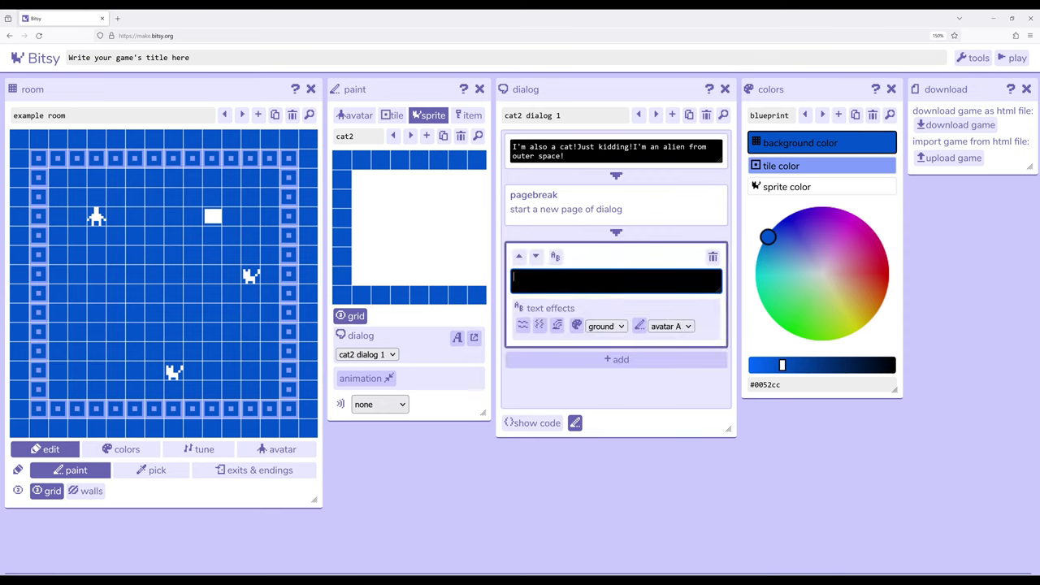
{"action": "type", "text": "New box"}
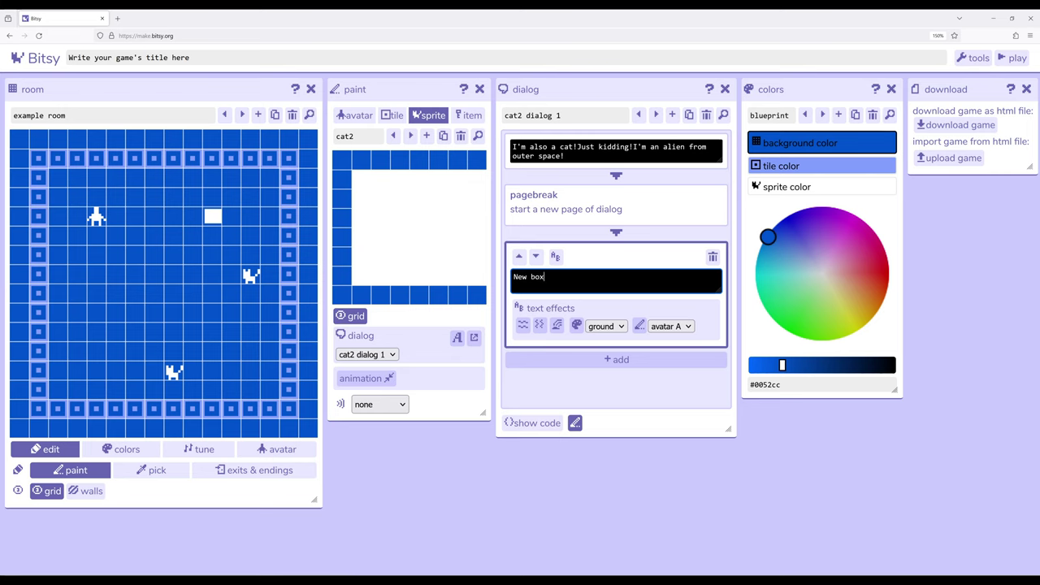
{"action": "type", "text": "!"}
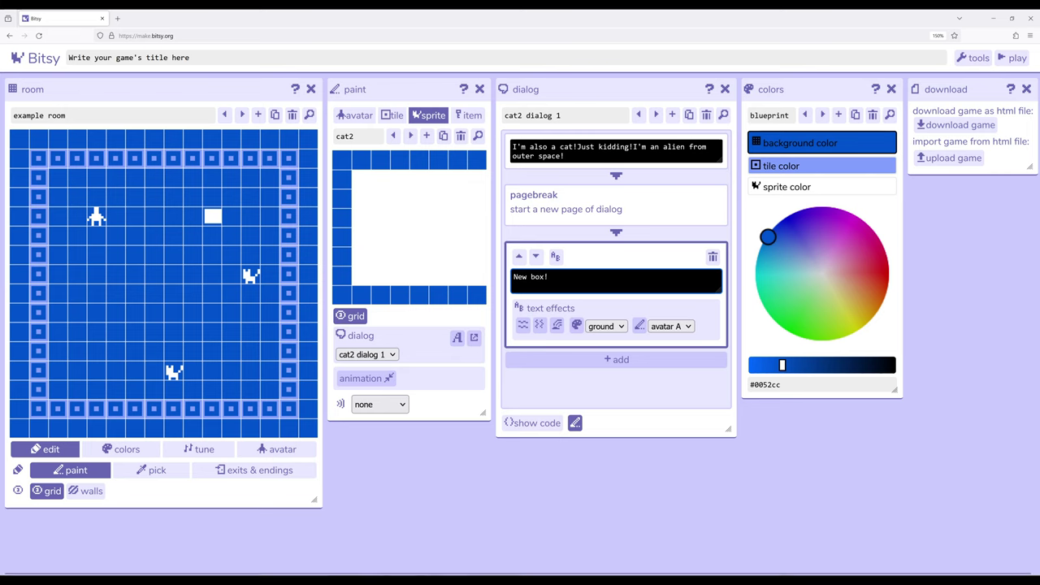
Add a space after "kidding!" in the first dialog line
{"action": "left_click", "coordinate": [578, 148]}
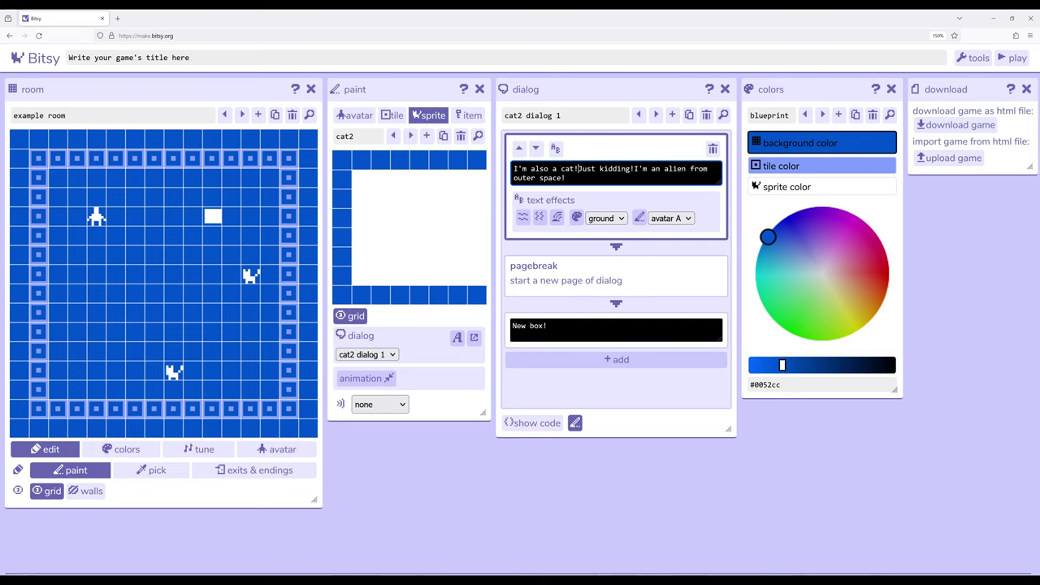
{"action": "left_click", "coordinate": [638, 168]}
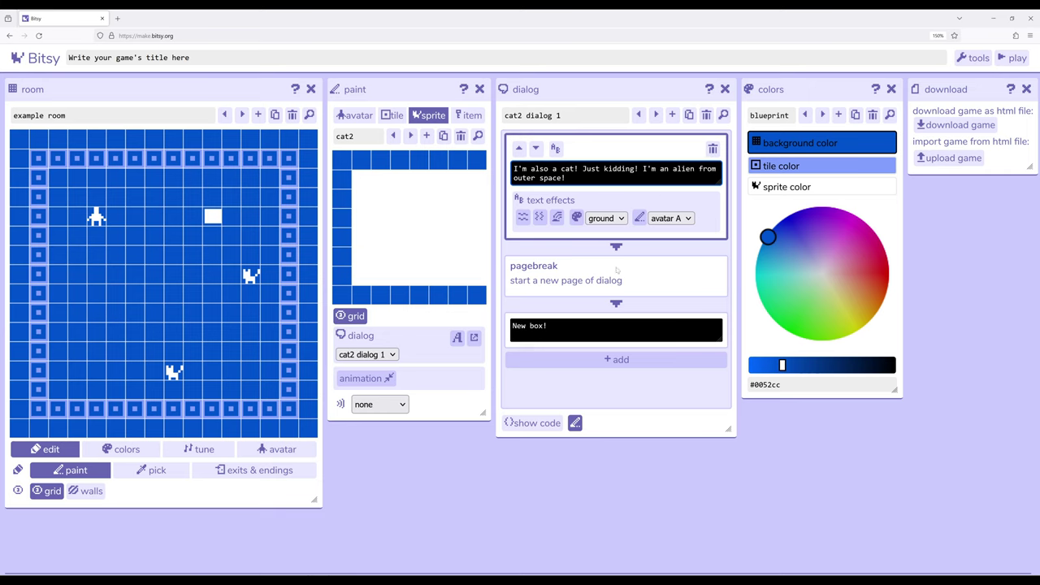
{"action": "left_click", "coordinate": [585, 325]}
{"action": "left_click", "coordinate": [1012, 58]}
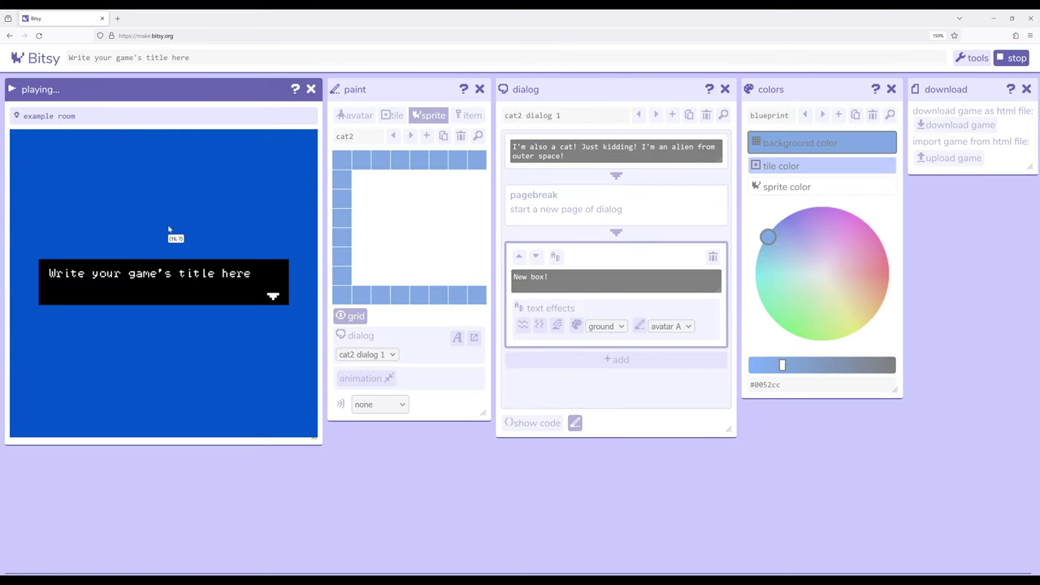
{"action": "key", "text": "Right"}
{"action": "key", "text": "Right"}
{"action": "key", "text": "Right"}
{"action": "key", "text": "Right"}
{"action": "key", "text": "Right"}
{"action": "key", "text": "Right"}
{"action": "key", "text": "Right"}
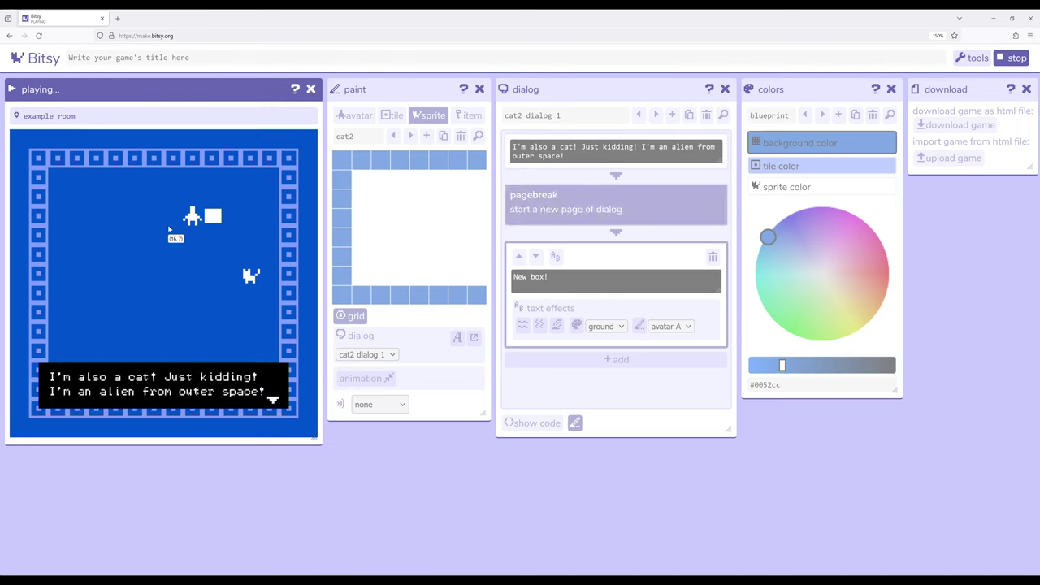
{"action": "key", "text": "Right"}
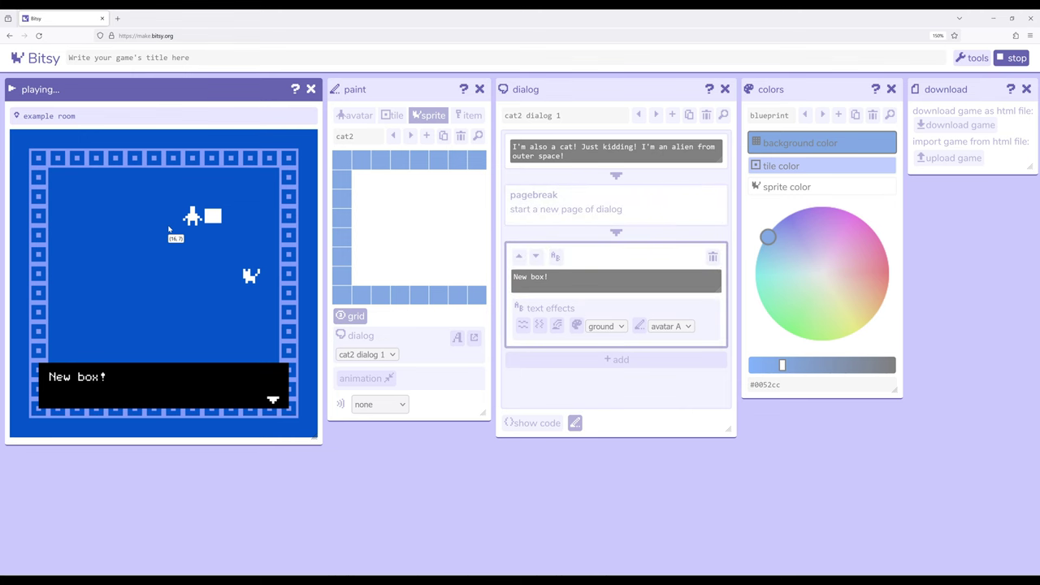
{"action": "key", "text": "Right"}
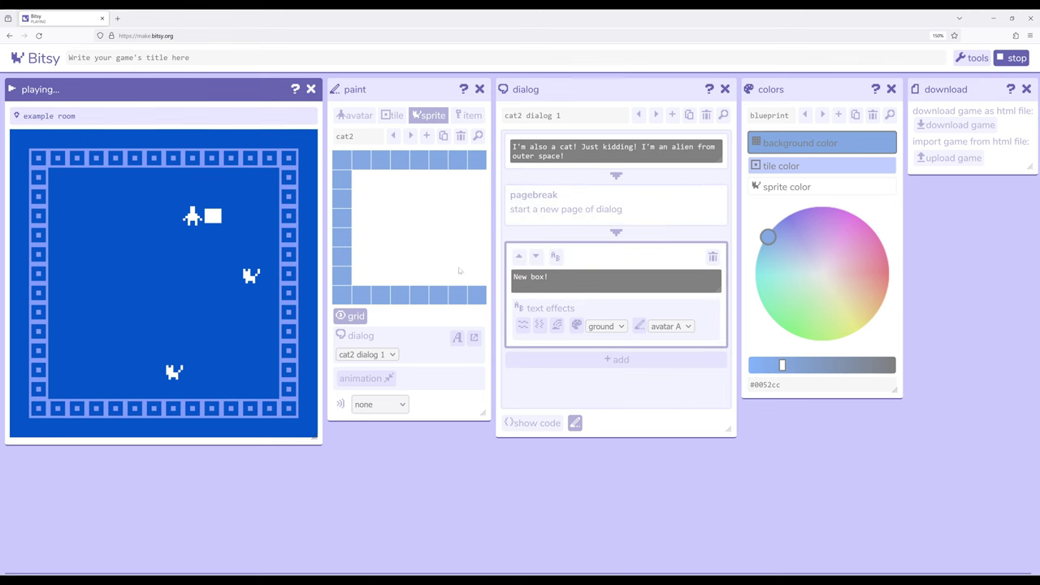
{"action": "left_click", "coordinate": [1011, 59]}
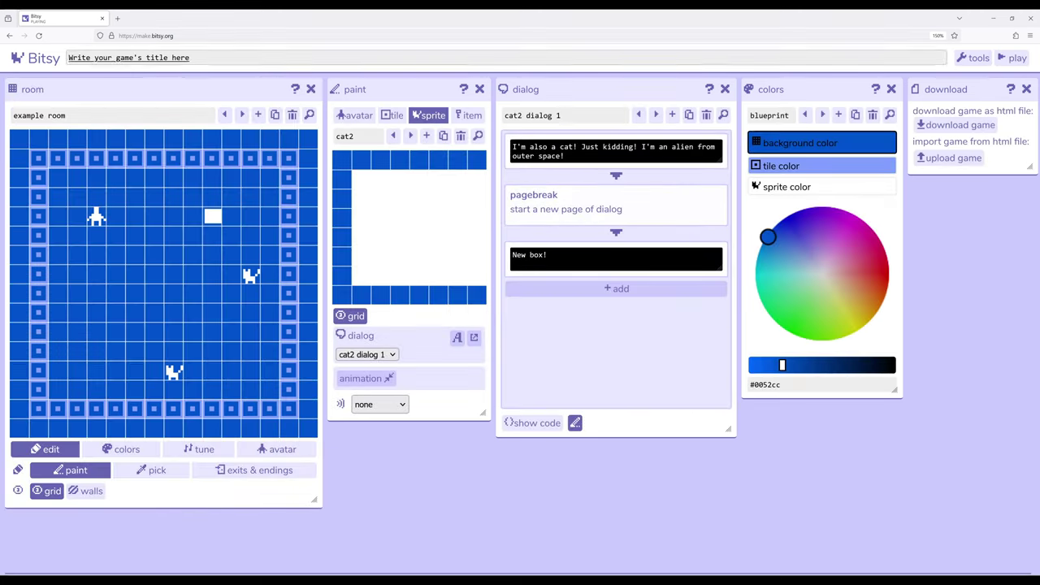
{"action": "left_click_drag", "start_coordinate": [589, 88], "coordinate": [594, 91]}
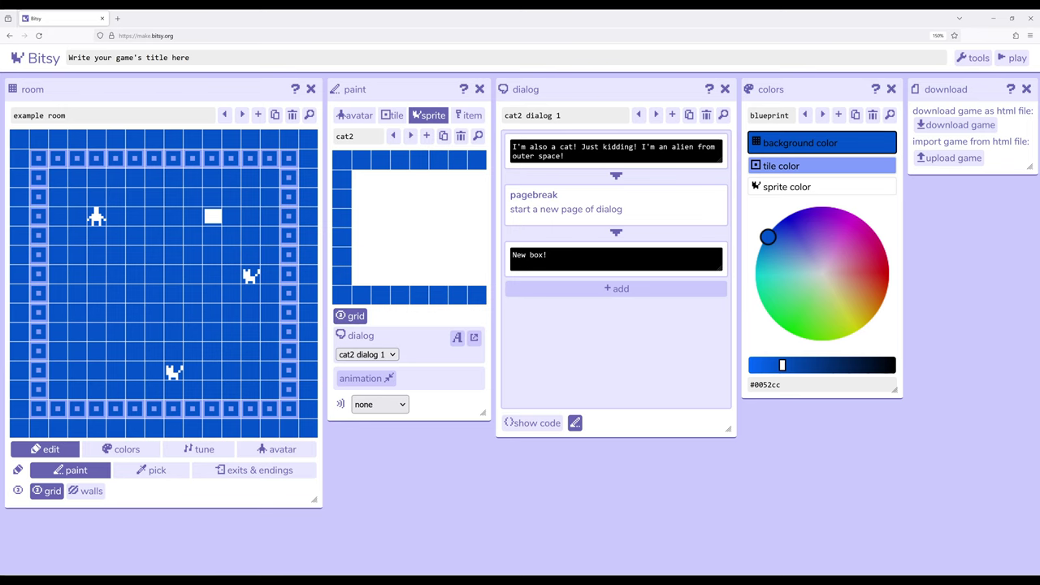
{"action": "left_click", "coordinate": [588, 258]}
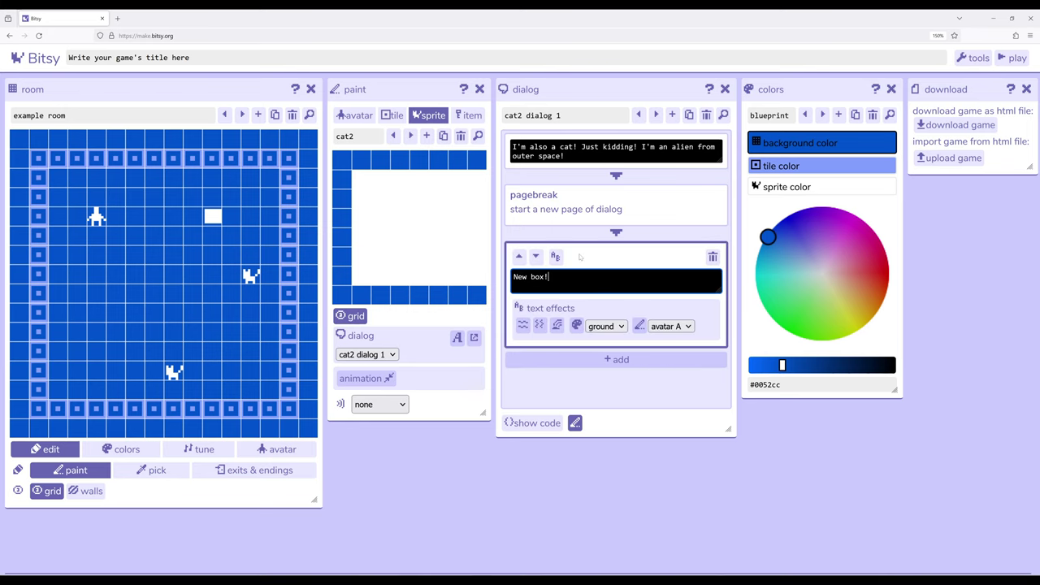
{"action": "left_click_drag", "start_coordinate": [574, 97], "coordinate": [581, 87]}
{"action": "left_click", "coordinate": [584, 89]}
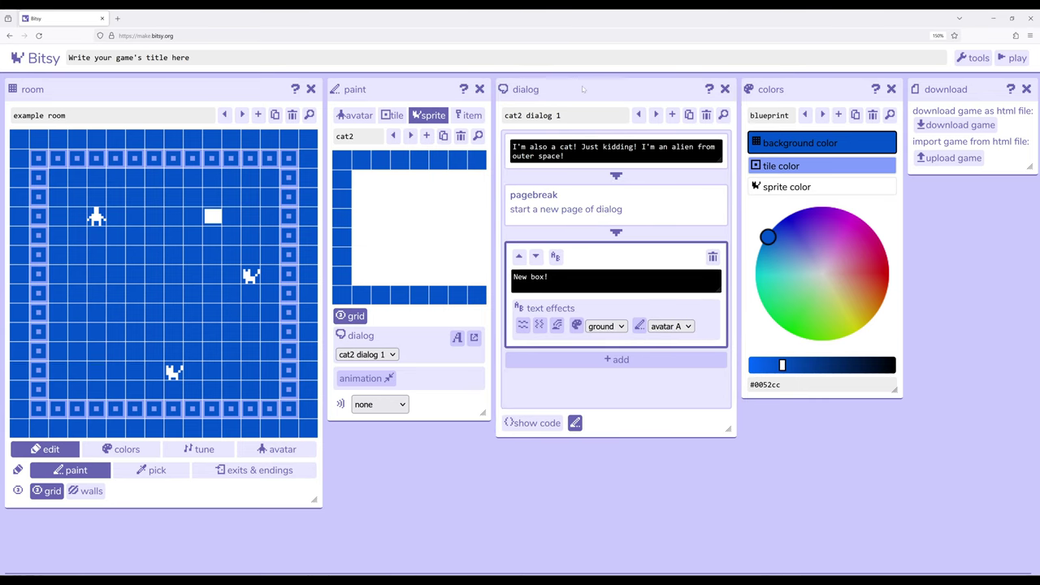